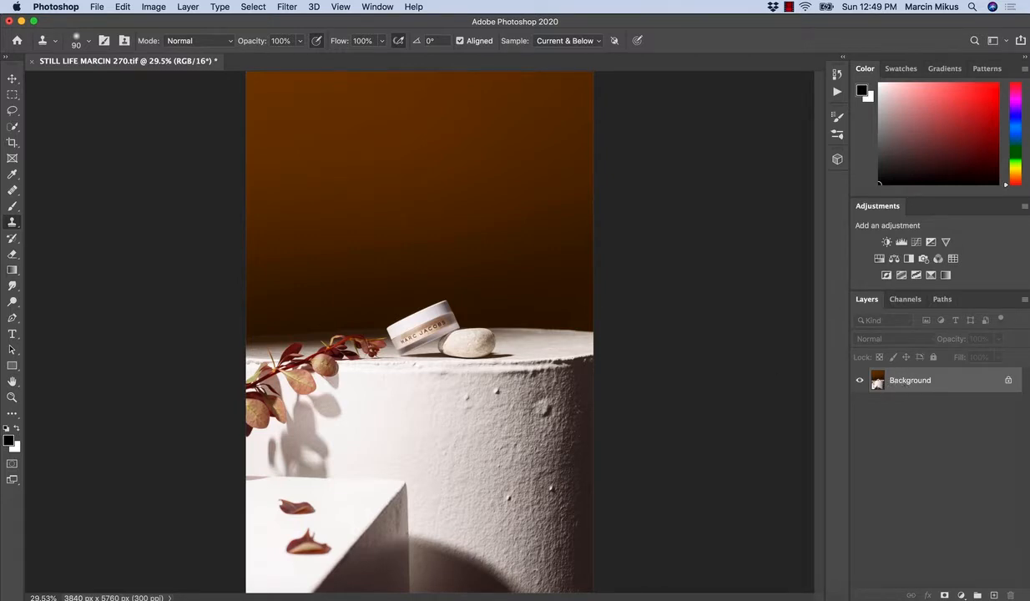
Add a new empty layer above the Background layer and name it clean
{"action": "key", "text": "z"}
{"action": "left_click_drag", "start_coordinate": [488, 413], "coordinate": [514, 413]}
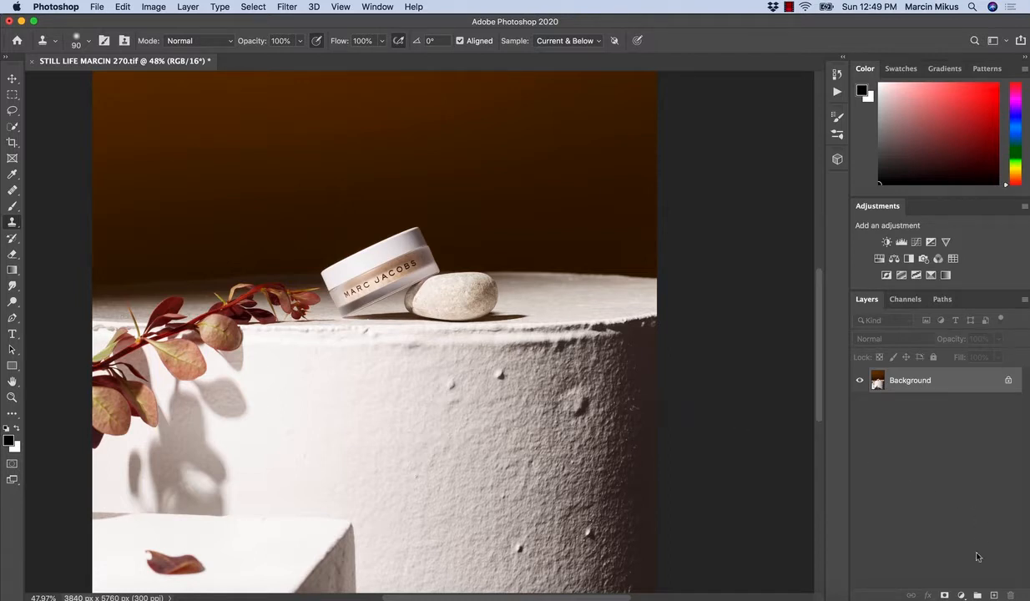
{"action": "left_click", "coordinate": [994, 594]}
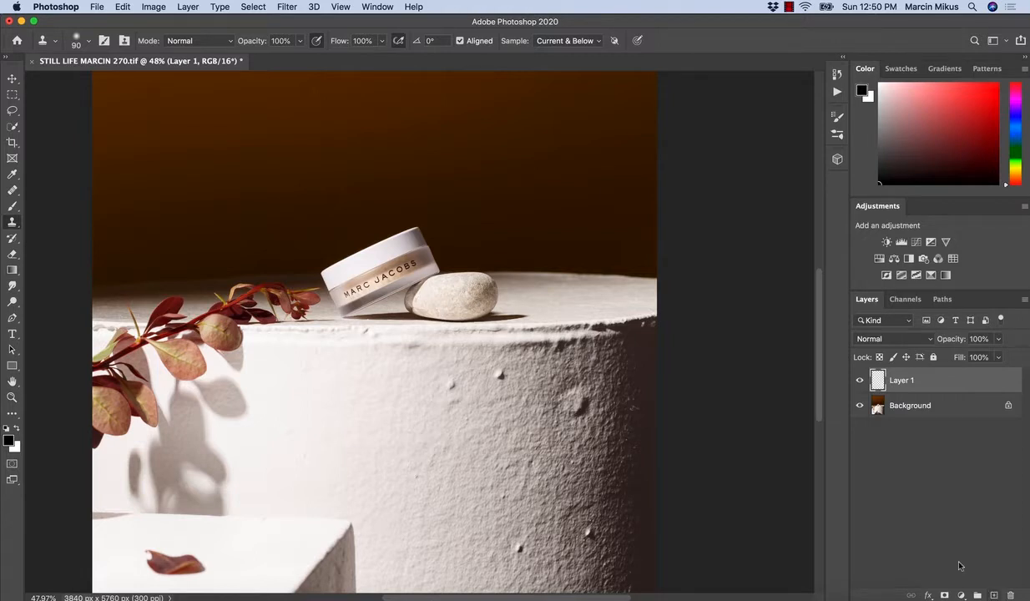
{"action": "double_click", "coordinate": [902, 381]}
{"action": "type", "text": "clean"}
{"action": "key", "text": "Return"}
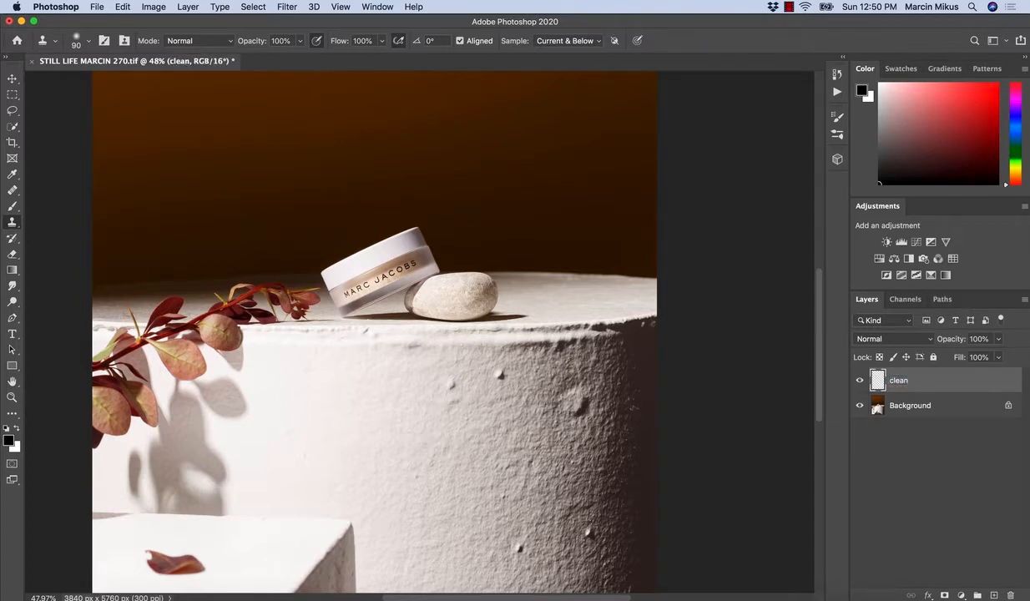
Choose the Healing Brush for the clean layer and set it to sample Current & Below
{"action": "left_click", "coordinate": [13, 191]}
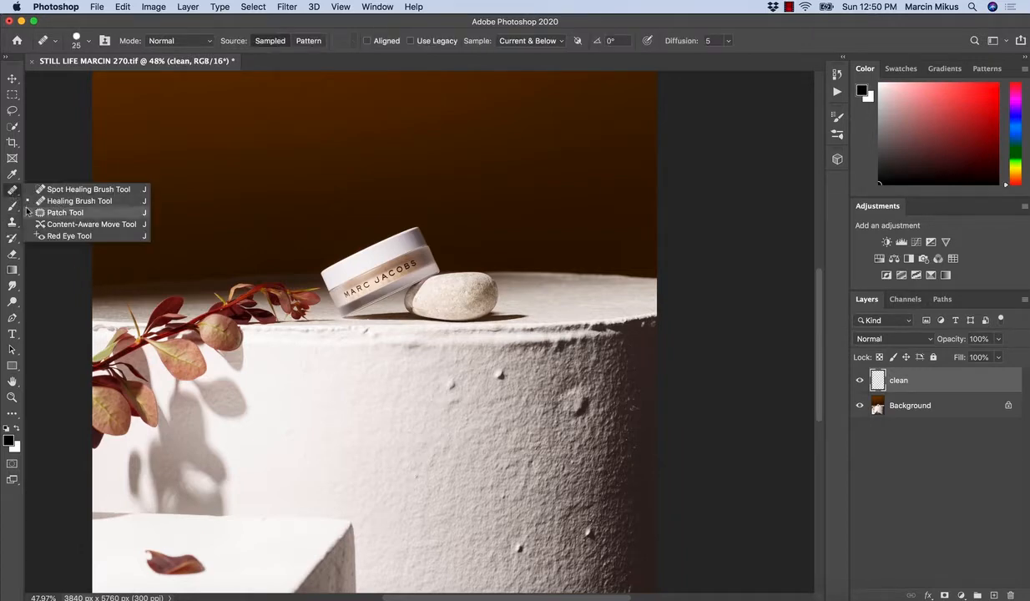
{"action": "left_click", "coordinate": [12, 223]}
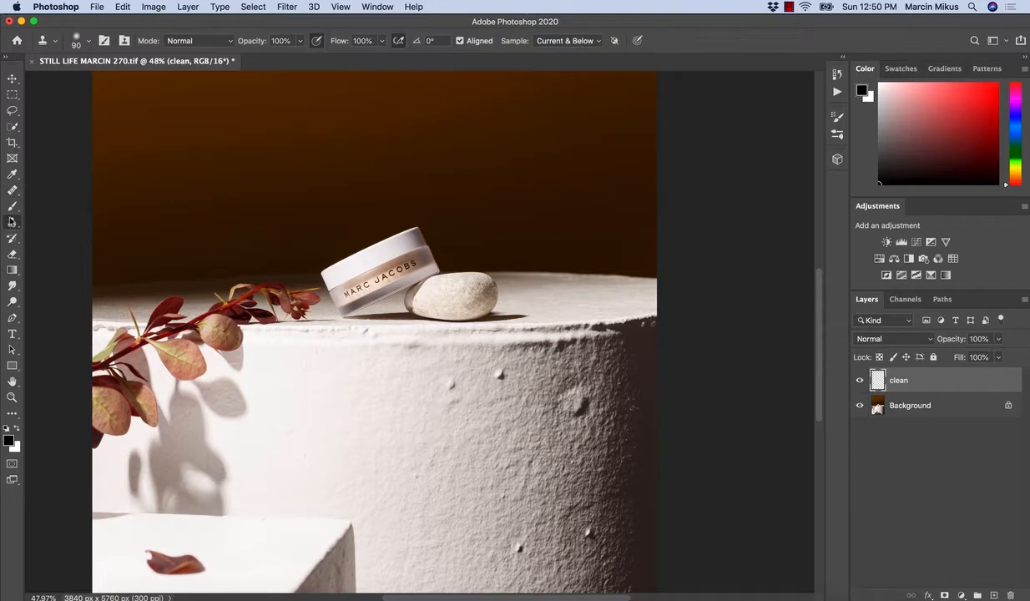
{"action": "left_click", "coordinate": [13, 190]}
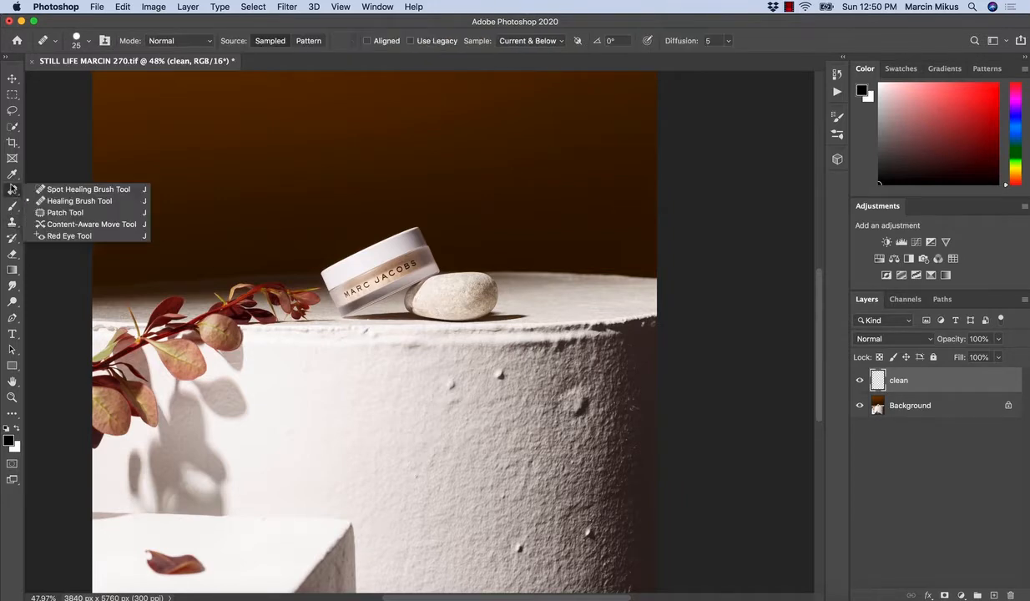
{"action": "left_click", "coordinate": [74, 214]}
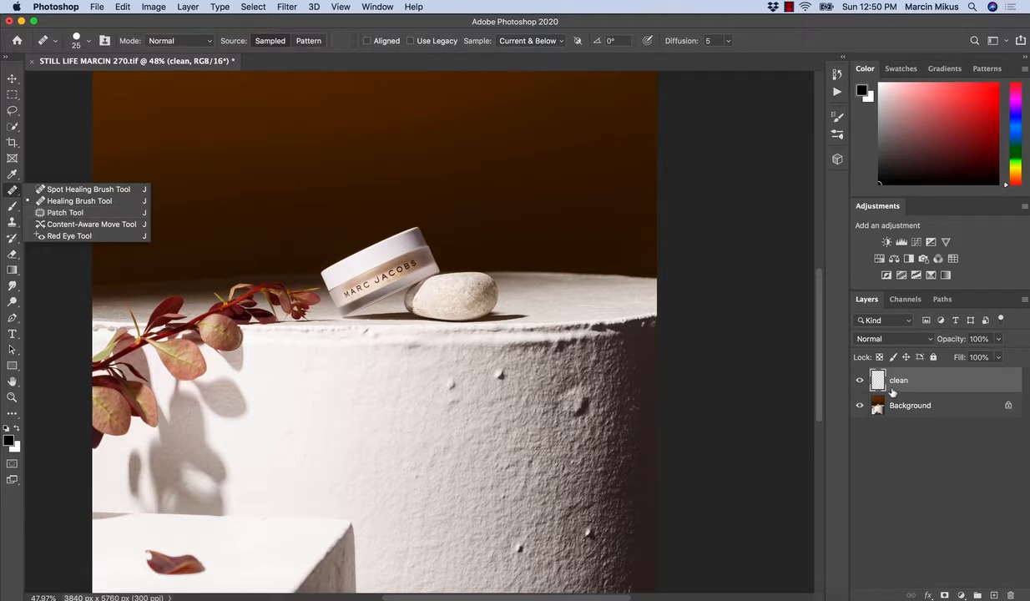
{"action": "left_click", "coordinate": [74, 201]}
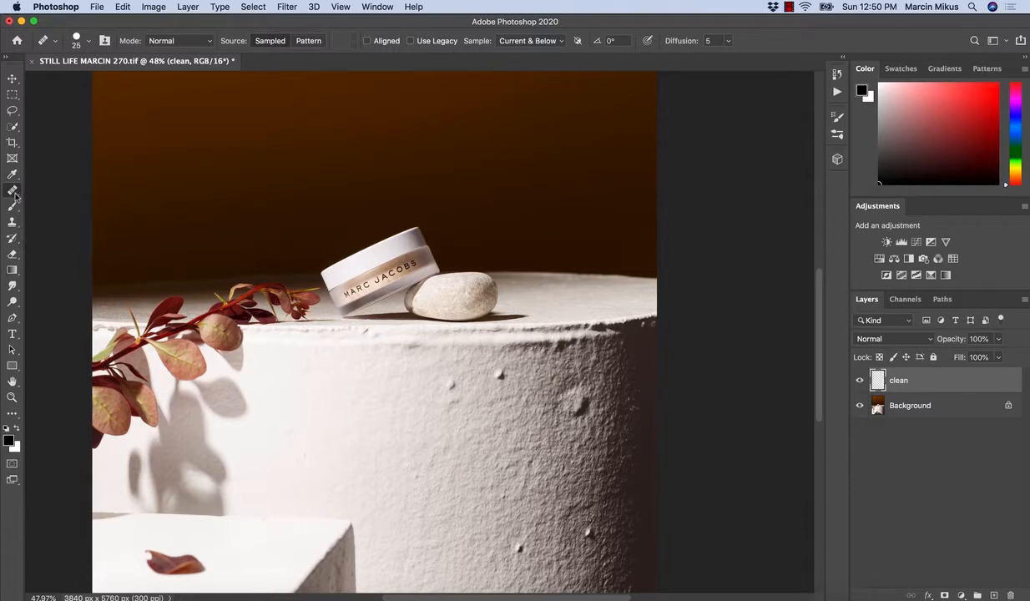
{"action": "left_click", "coordinate": [899, 383]}
{"action": "left_click", "coordinate": [497, 44]}
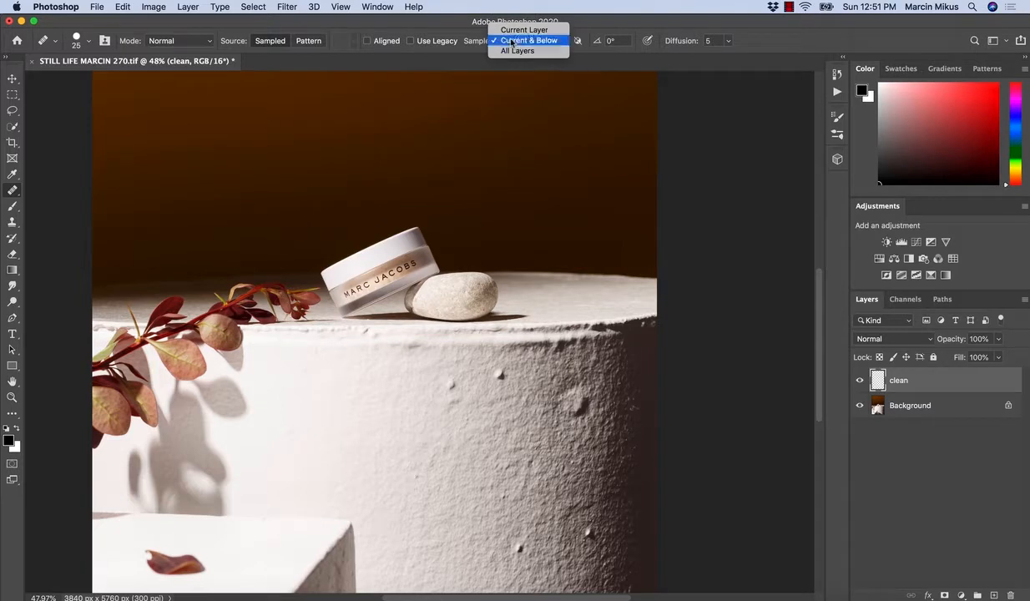
{"action": "left_click", "coordinate": [512, 41]}
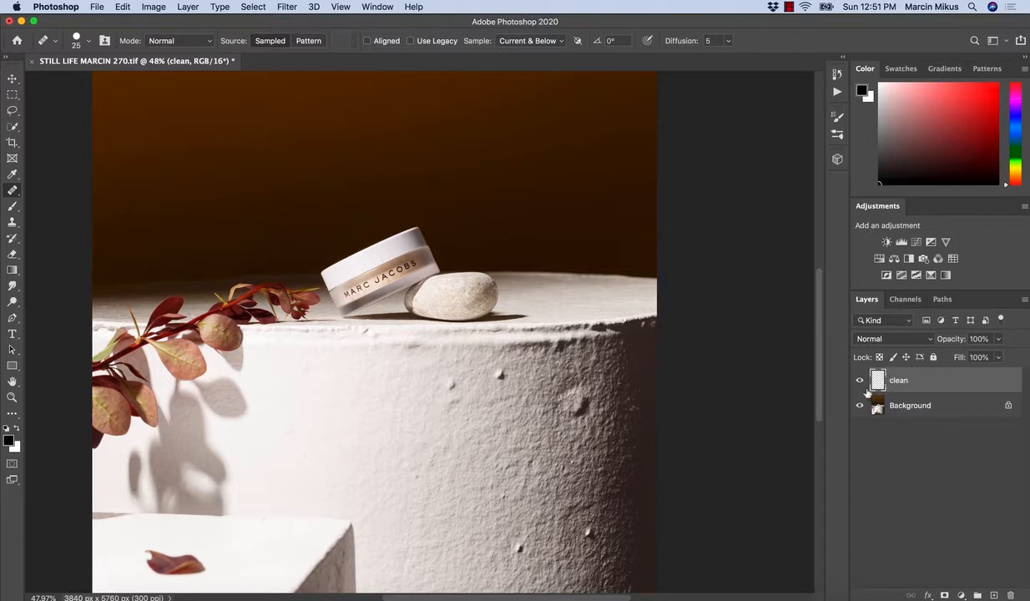
Choose the Patch tool, hide the clean layer and duplicate the Background layer
{"action": "left_click", "coordinate": [12, 221]}
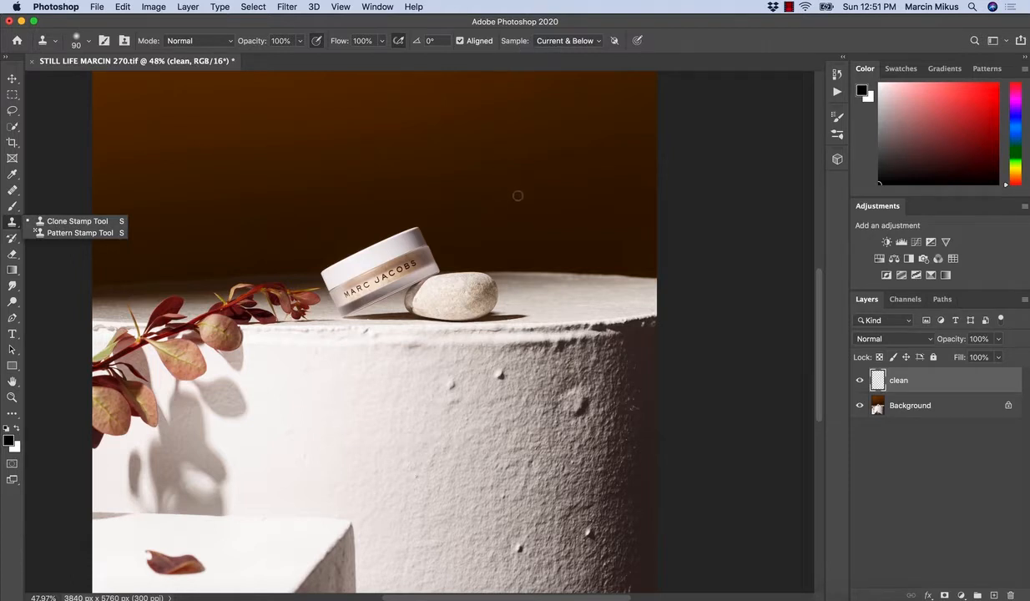
{"action": "left_click", "coordinate": [13, 190]}
{"action": "right_click", "coordinate": [14, 191]}
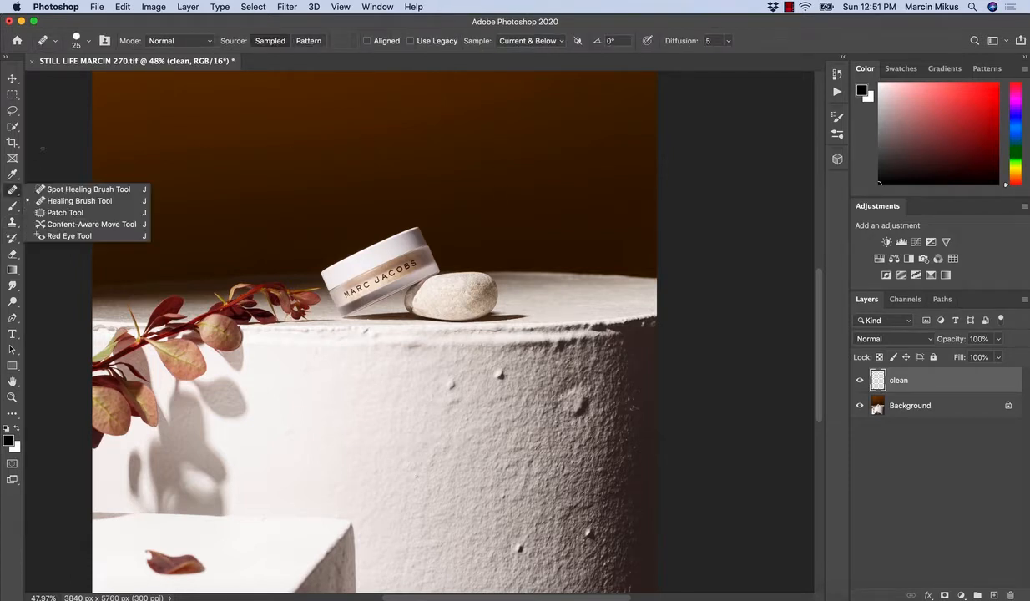
{"action": "left_click", "coordinate": [76, 214]}
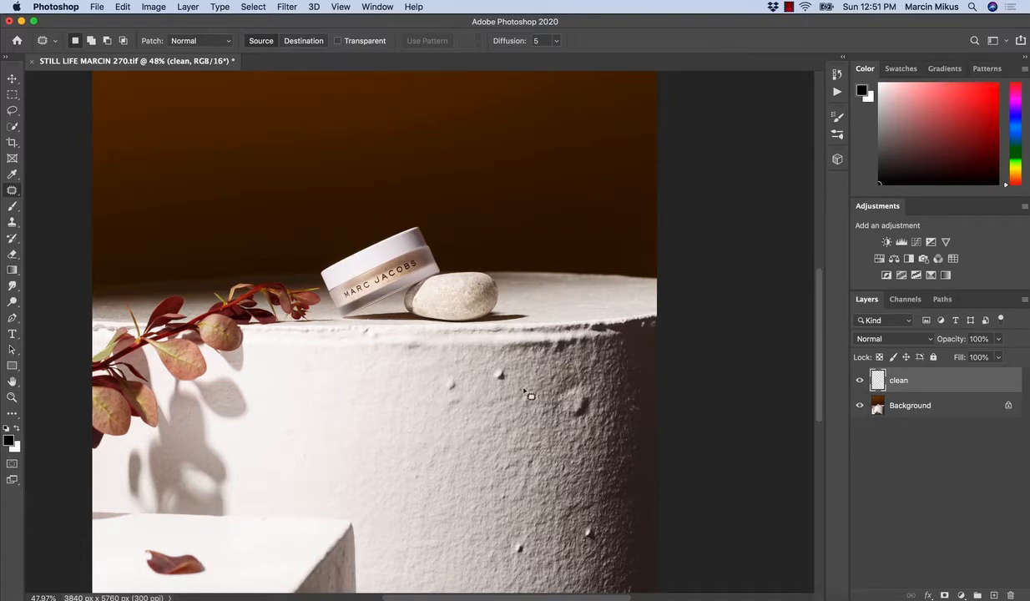
{"action": "key", "text": "z"}
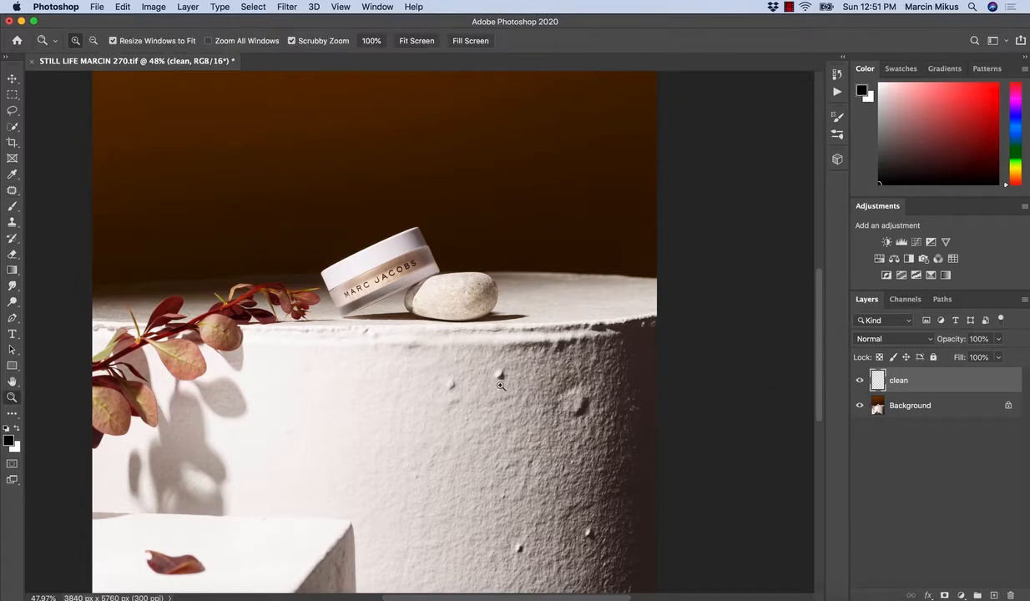
{"action": "left_click_drag", "start_coordinate": [501, 384], "coordinate": [524, 390]}
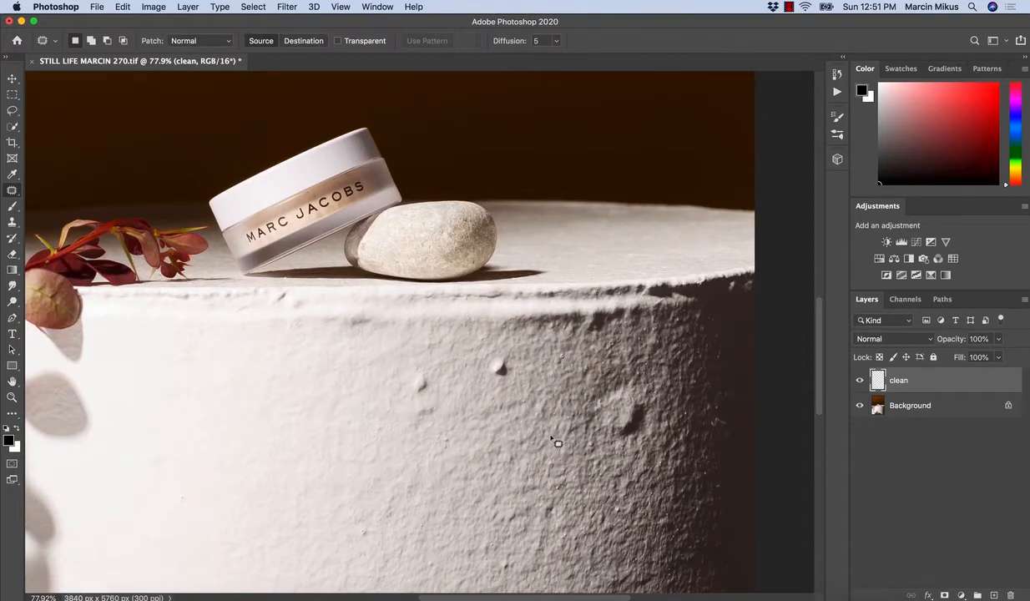
{"action": "left_click", "coordinate": [860, 382]}
{"action": "left_click", "coordinate": [883, 408]}
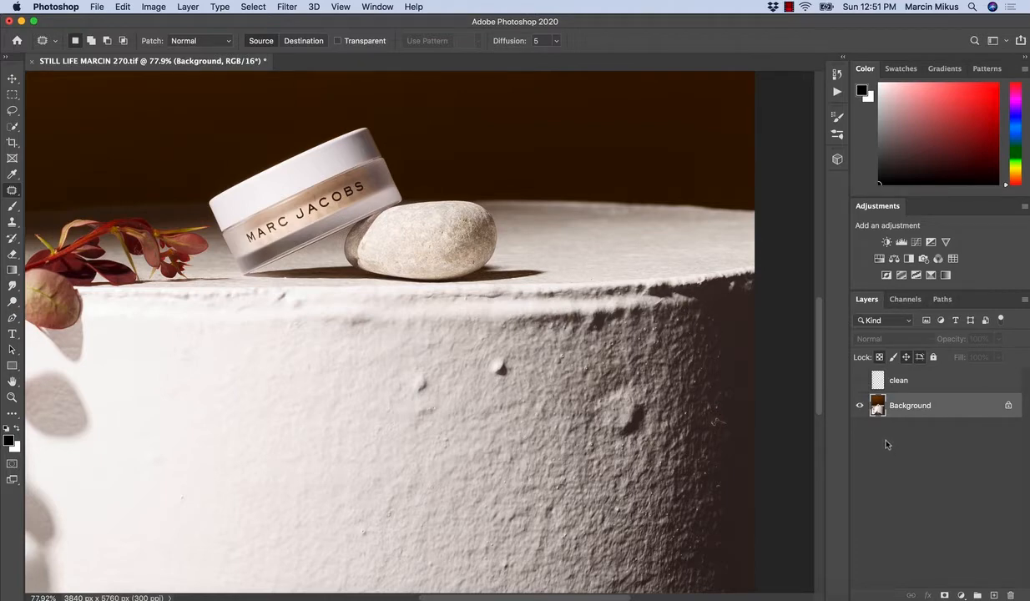
{"action": "key", "text": "super+j"}
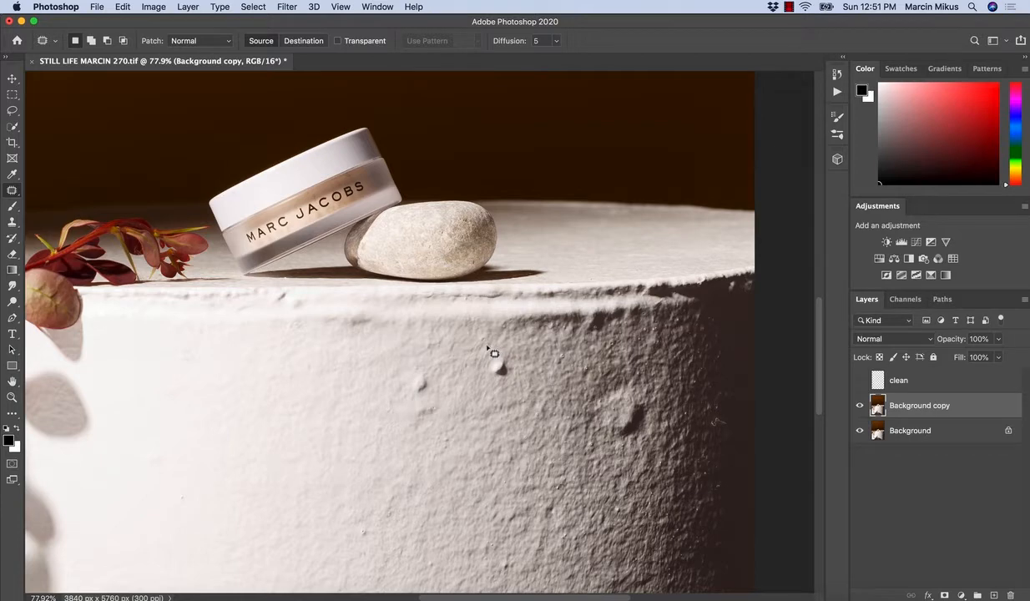
Patch out the prominent bump below the pebble on the duplicated layer using plaster texture just beneath it, and clear the selection
{"action": "mouse_move", "coordinate": [489, 346]}
{"action": "left_mouse_down"}
{"action": "mouse_move", "coordinate": [491, 394]}
{"action": "mouse_move", "coordinate": [514, 395]}
{"action": "mouse_move", "coordinate": [522, 374]}
{"action": "mouse_move", "coordinate": [509, 350]}
{"action": "mouse_move", "coordinate": [499, 410]}
{"action": "left_mouse_up"}
{"action": "key", "text": "ctrl+d"}
{"action": "key", "text": "z"}
{"action": "left_click_drag", "start_coordinate": [547, 513], "coordinate": [490, 476]}
{"action": "key", "text": "j"}
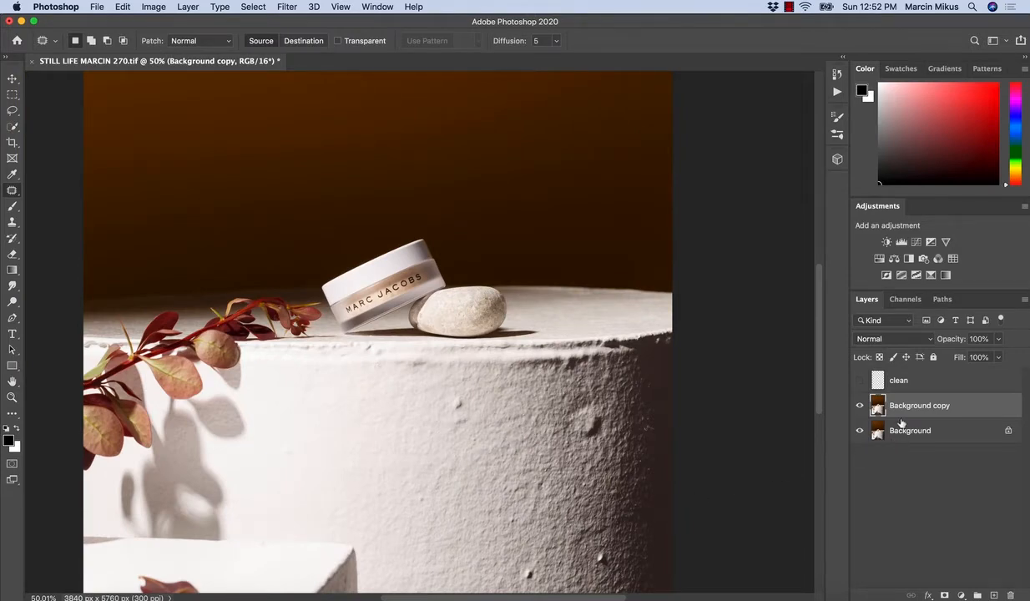
Delete the duplicated background layer, and make the clean layer visible and active again
{"action": "key", "text": "Delete"}
{"action": "key", "text": "z"}
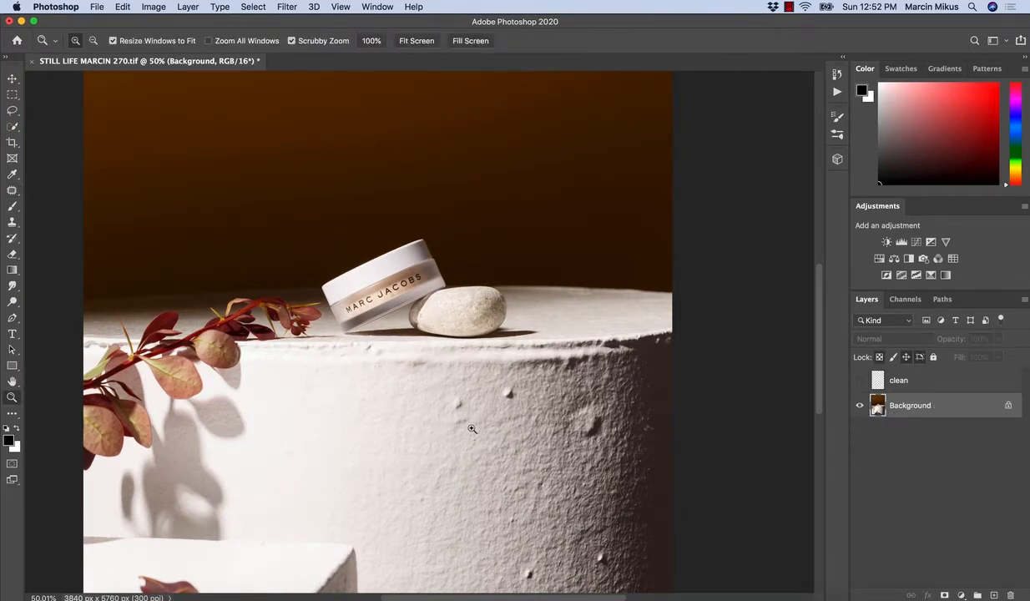
{"action": "left_click_drag", "start_coordinate": [455, 413], "coordinate": [530, 522]}
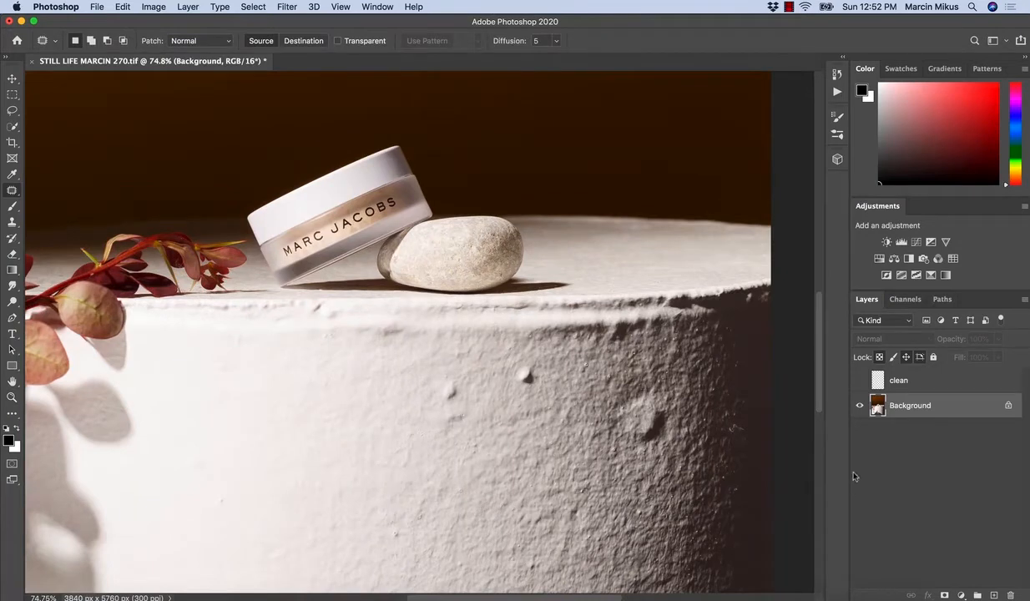
{"action": "left_click", "coordinate": [860, 380]}
{"action": "left_click", "coordinate": [876, 386]}
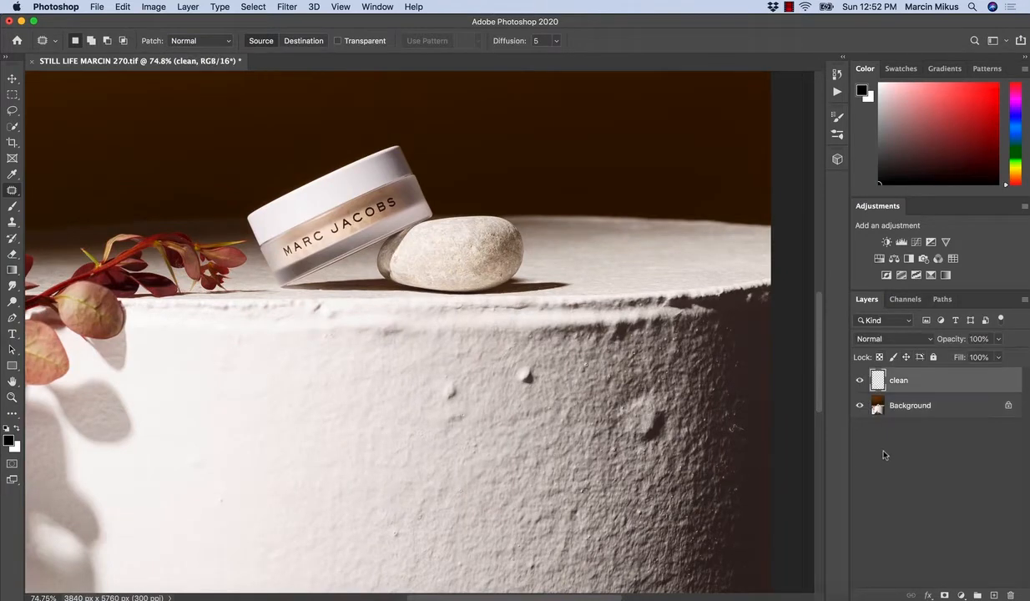
Switch back to the Healing Brush and enlarge its brush to 60 px over the cylinder's bumps
{"action": "left_click", "coordinate": [13, 190]}
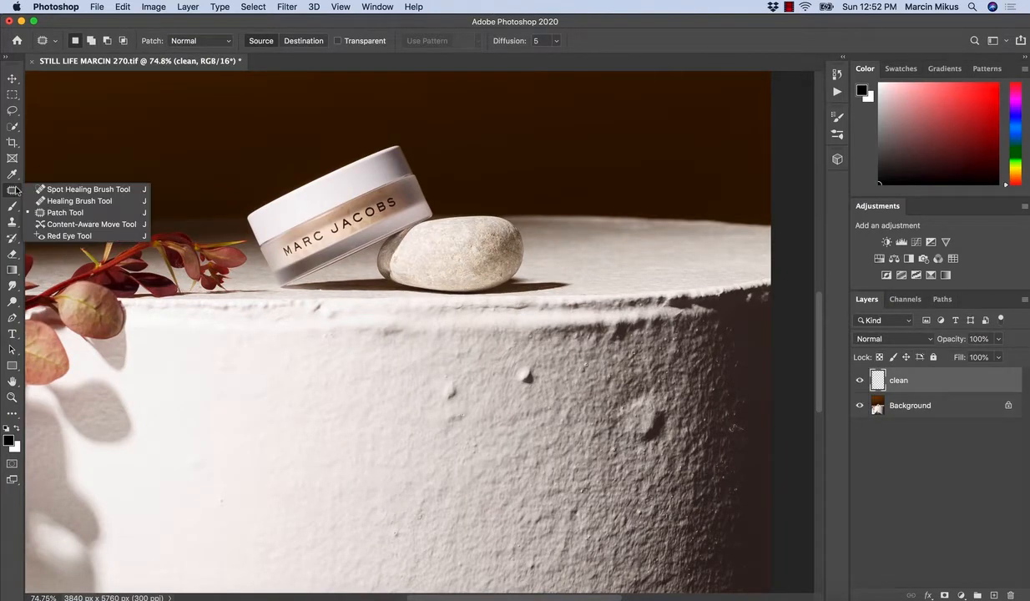
{"action": "left_click", "coordinate": [78, 201]}
{"action": "key", "text": "z"}
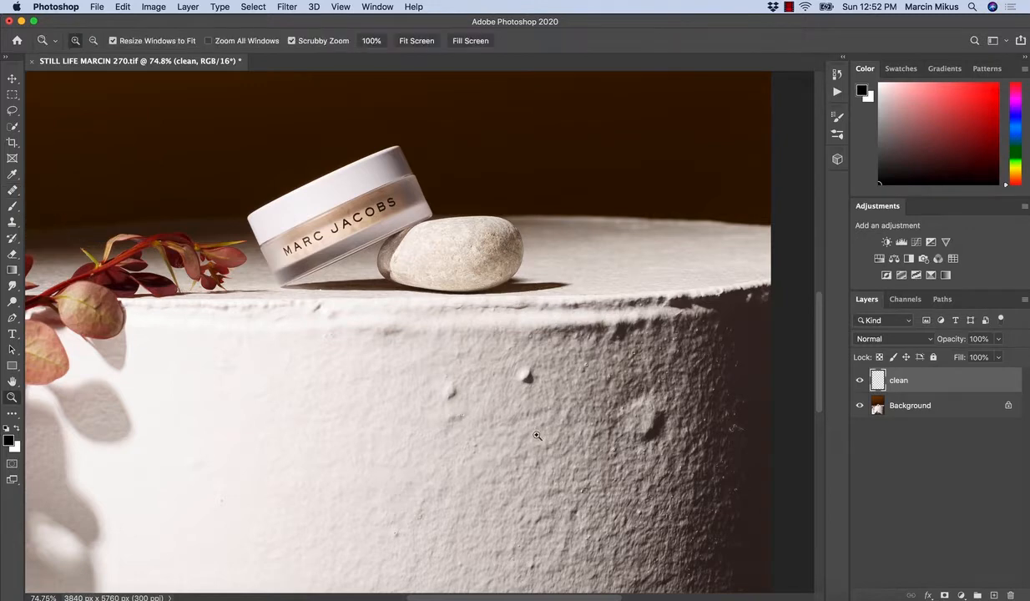
{"action": "left_click_drag", "start_coordinate": [523, 432], "coordinate": [536, 430]}
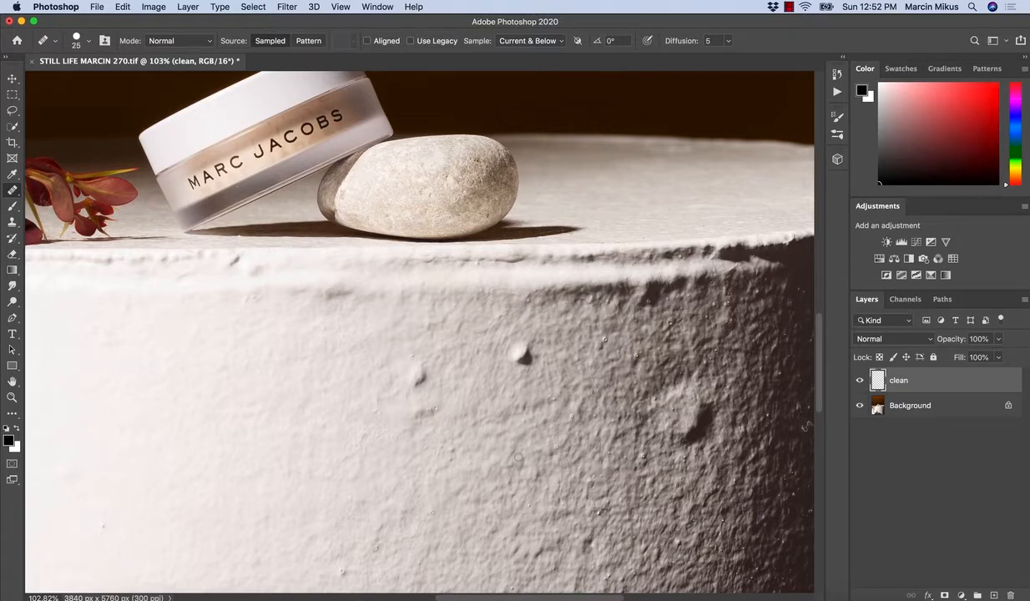
{"action": "key", "text": "bracketright"}
{"action": "key", "text": "bracketright"}
{"action": "key", "text": "bracketright"}
{"action": "key", "text": "bracketright"}
{"action": "left_click", "coordinate": [86, 43]}
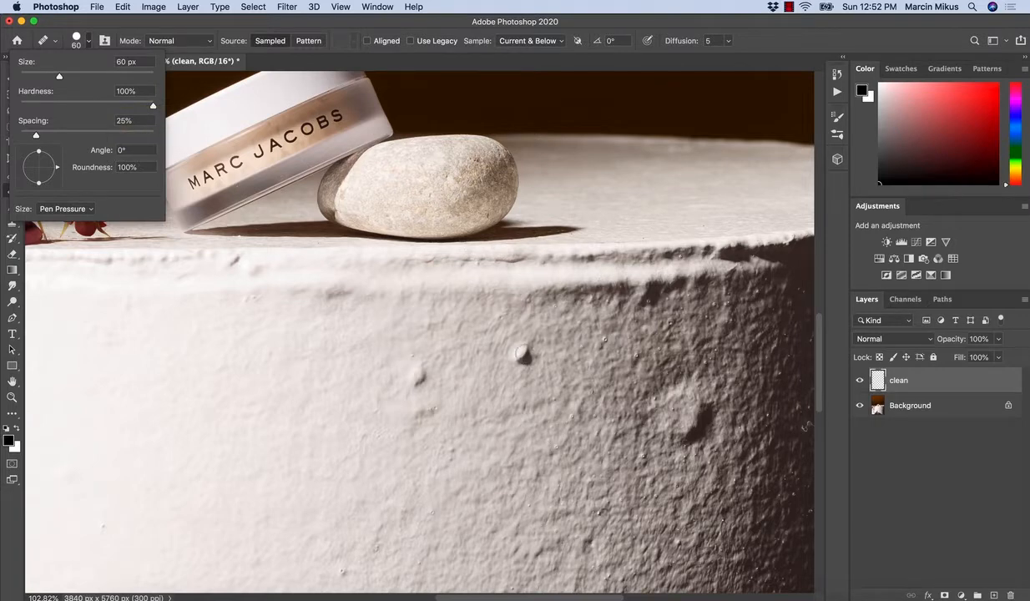
{"action": "left_click", "coordinate": [482, 438]}
{"action": "left_click", "coordinate": [606, 209]}
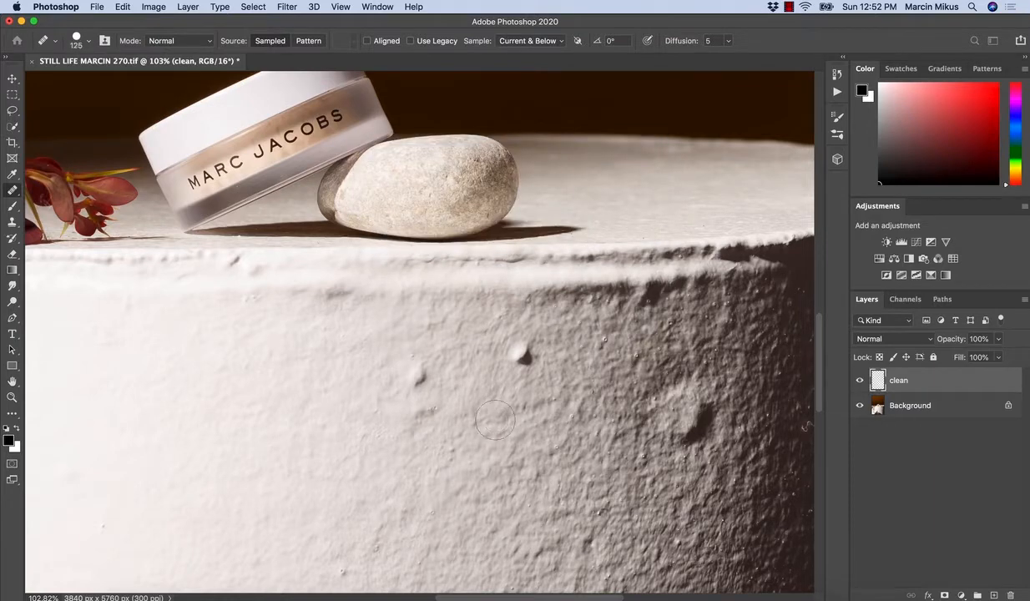
Enlarge the Healing Brush to 175 px and heal the bump below the pebble with plaster texture sampled just beneath it
{"action": "key", "text": "bracketright"}
{"action": "key", "text": "bracketright"}
{"action": "key", "text": "bracketright"}
{"action": "key", "text": "bracketright"}
{"action": "key", "text": "bracketright"}
{"action": "key", "text": "bracketright"}
{"action": "key", "text": "alt"}
{"action": "left_click", "coordinate": [516, 406], "text": "alt"}
{"action": "key", "text": "alt"}
{"action": "left_click", "coordinate": [520, 355]}
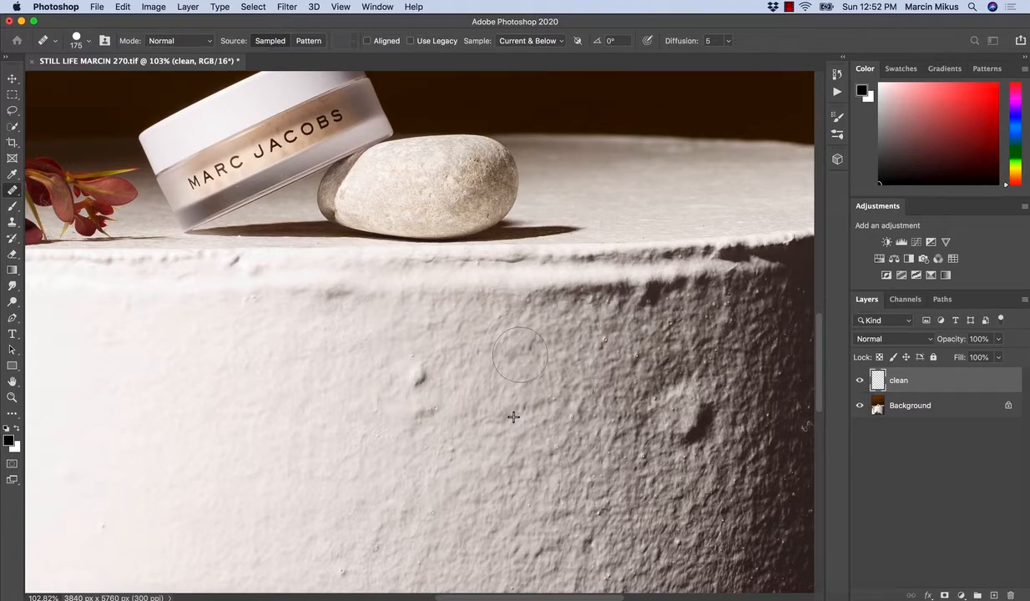
Try healing the bright side of the cylinder with texture sampled from its darker middle area
{"action": "left_click", "coordinate": [555, 528]}
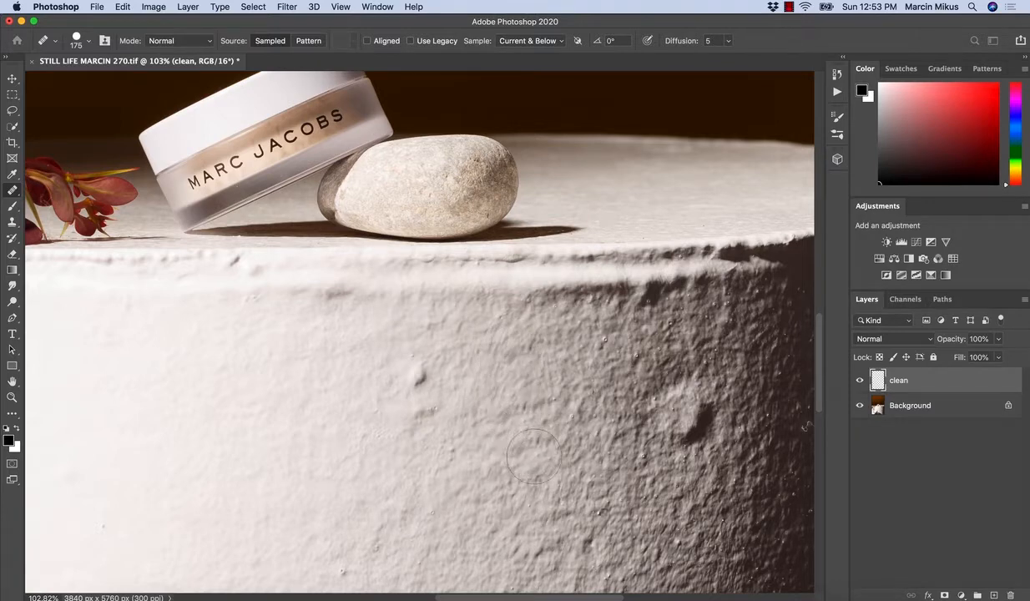
{"action": "left_click", "coordinate": [491, 416], "text": "alt"}
{"action": "left_click", "coordinate": [264, 404]}
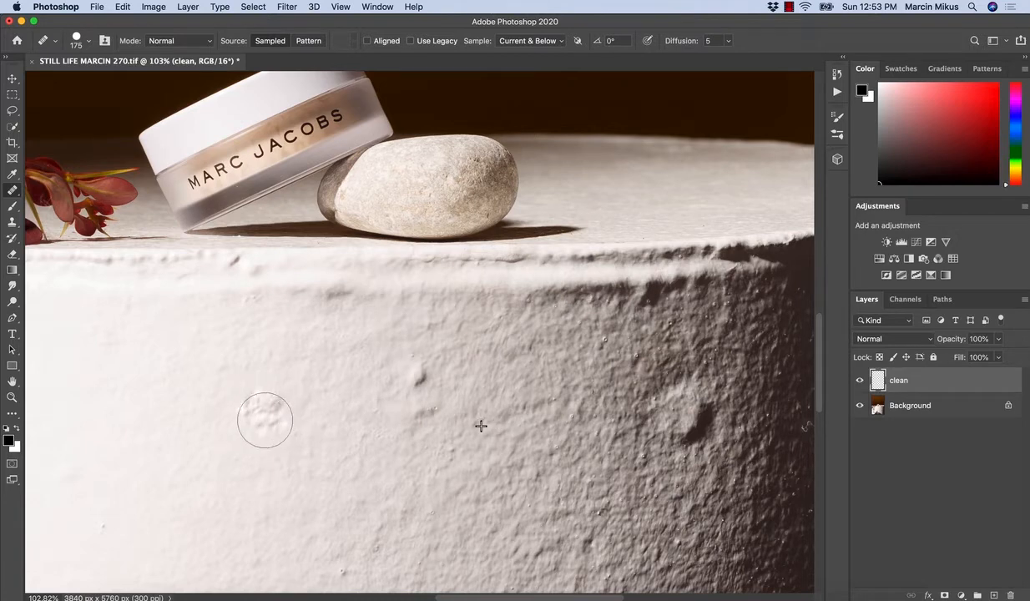
{"action": "mouse_move", "coordinate": [264, 418]}
{"action": "left_mouse_down"}
{"action": "mouse_move", "coordinate": [205, 385]}
{"action": "mouse_move", "coordinate": [296, 453]}
{"action": "mouse_move", "coordinate": [271, 463]}
{"action": "mouse_move", "coordinate": [468, 409]}
{"action": "left_mouse_up"}
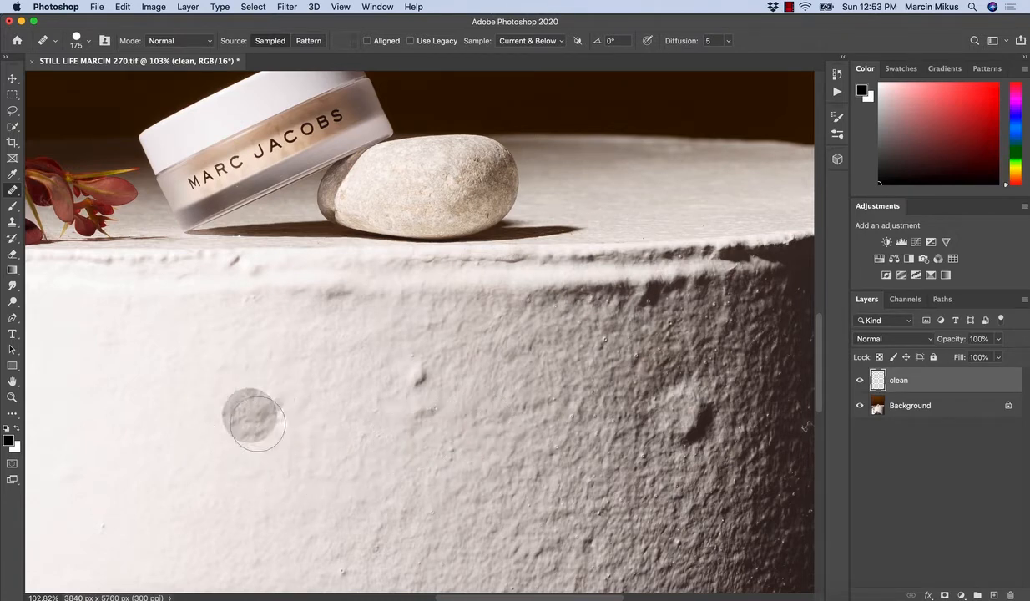
{"action": "mouse_move", "coordinate": [260, 421]}
{"action": "left_mouse_down"}
{"action": "mouse_move", "coordinate": [302, 507]}
{"action": "mouse_move", "coordinate": [355, 545]}
{"action": "left_mouse_up"}
{"action": "left_click", "coordinate": [242, 396]}
{"action": "left_click", "coordinate": [297, 474]}
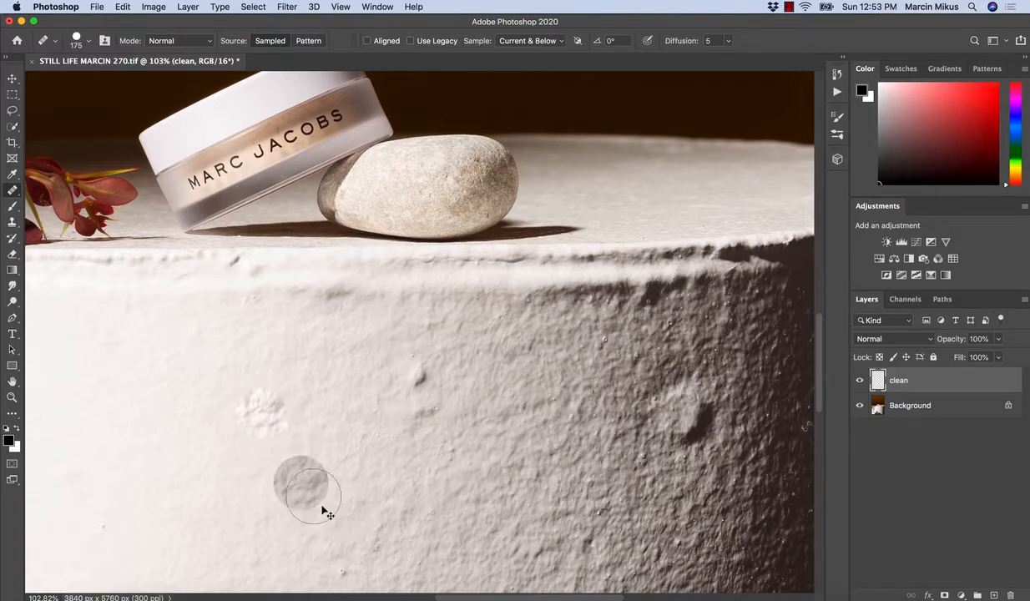
{"action": "left_click", "coordinate": [266, 408]}
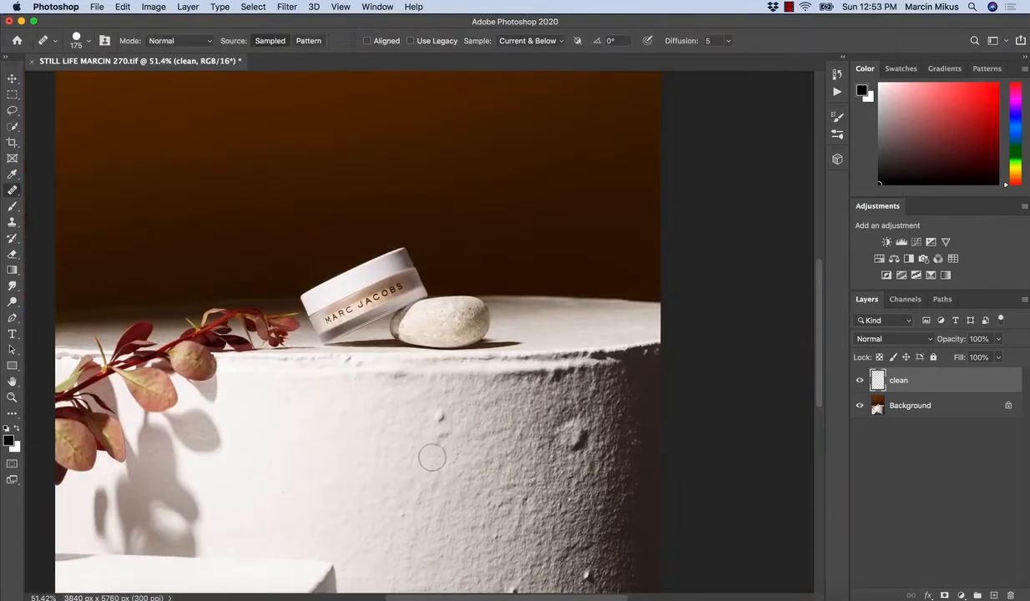
Reduce the Healing Brush to 15 px for retouching small specks on the cosmetic jar
{"action": "key", "text": "z"}
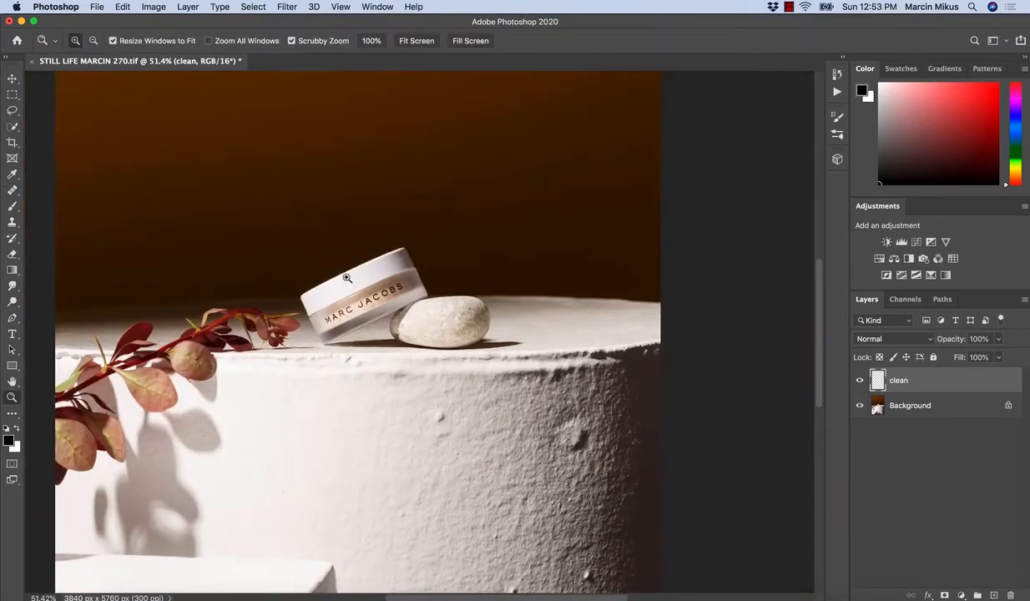
{"action": "left_click", "coordinate": [377, 241]}
{"action": "key", "text": "j"}
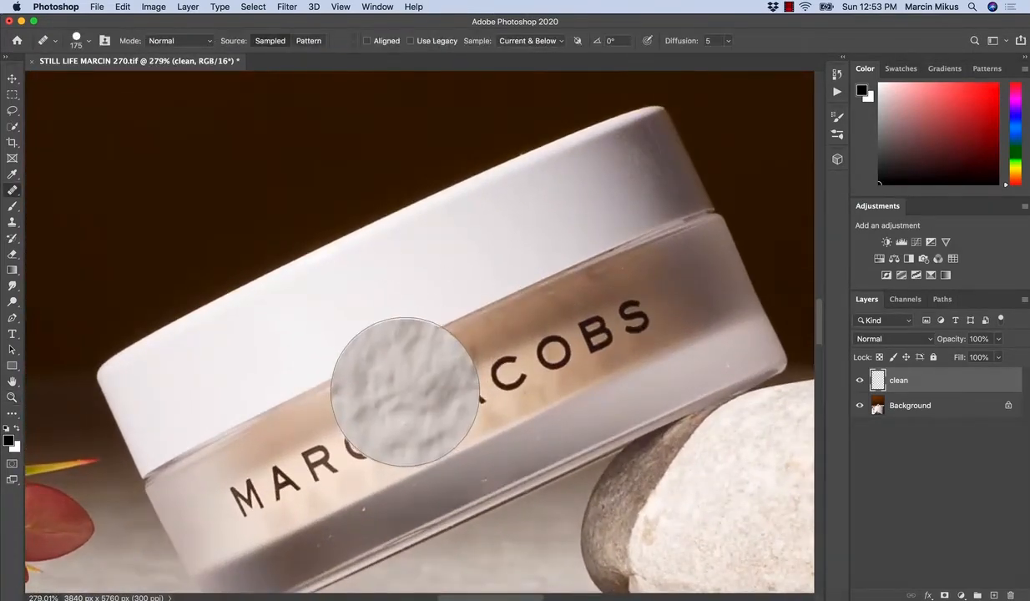
{"action": "key", "text": "bracketleft"}
{"action": "key", "text": "bracketleft"}
{"action": "key", "text": "bracketleft"}
{"action": "key", "text": "bracketleft"}
{"action": "key", "text": "bracketleft"}
{"action": "key", "text": "bracketleft"}
{"action": "key", "text": "bracketleft"}
{"action": "key", "text": "bracketleft"}
{"action": "key", "text": "bracketleft"}
{"action": "key", "text": "bracketleft"}
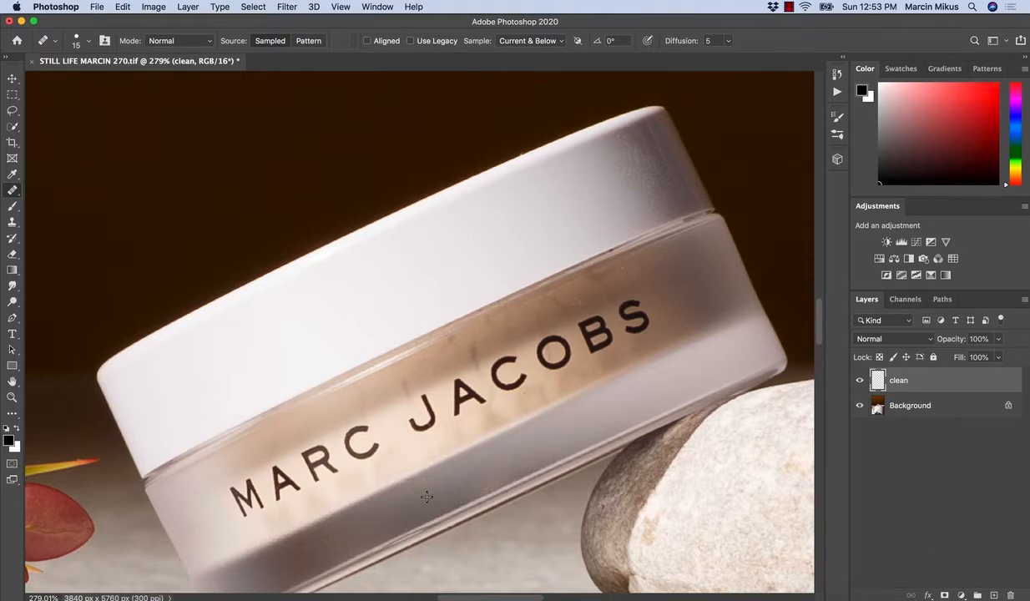
Switch to the Spot Healing Brush and set it to 40 px for small specks on the cylinder's plaster surface
{"action": "left_click", "coordinate": [447, 458], "text": "alt"}
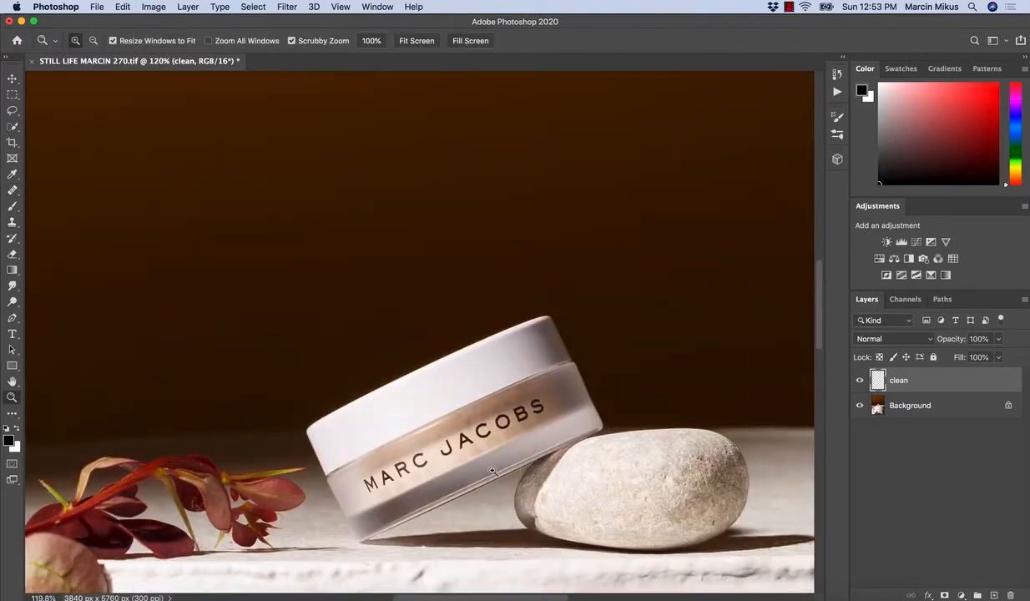
{"action": "left_click", "coordinate": [477, 464], "text": "alt"}
{"action": "left_click_drag", "start_coordinate": [514, 488], "coordinate": [461, 361]}
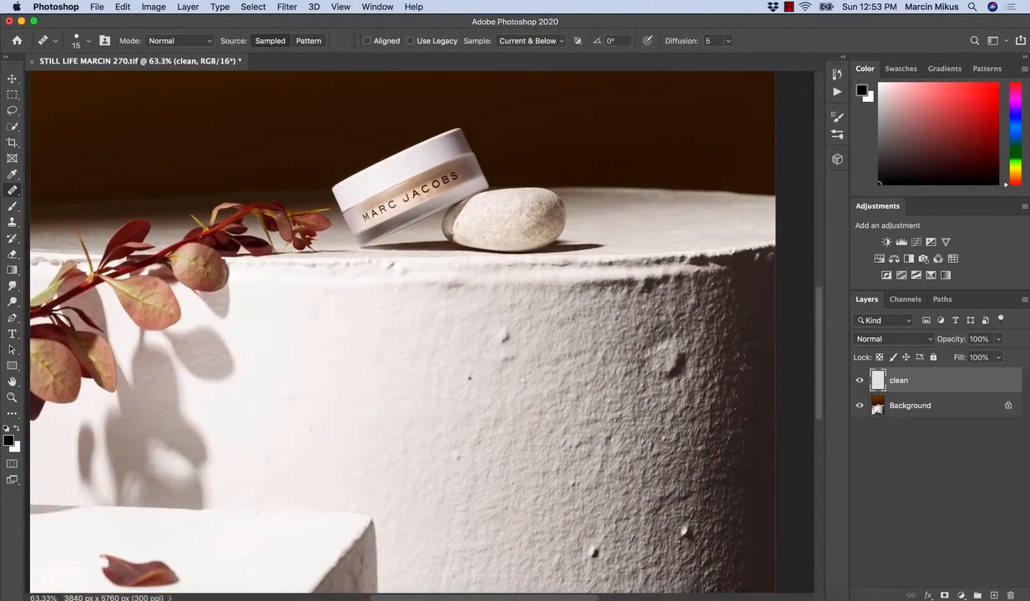
{"action": "left_click", "coordinate": [13, 192]}
{"action": "left_click", "coordinate": [62, 189]}
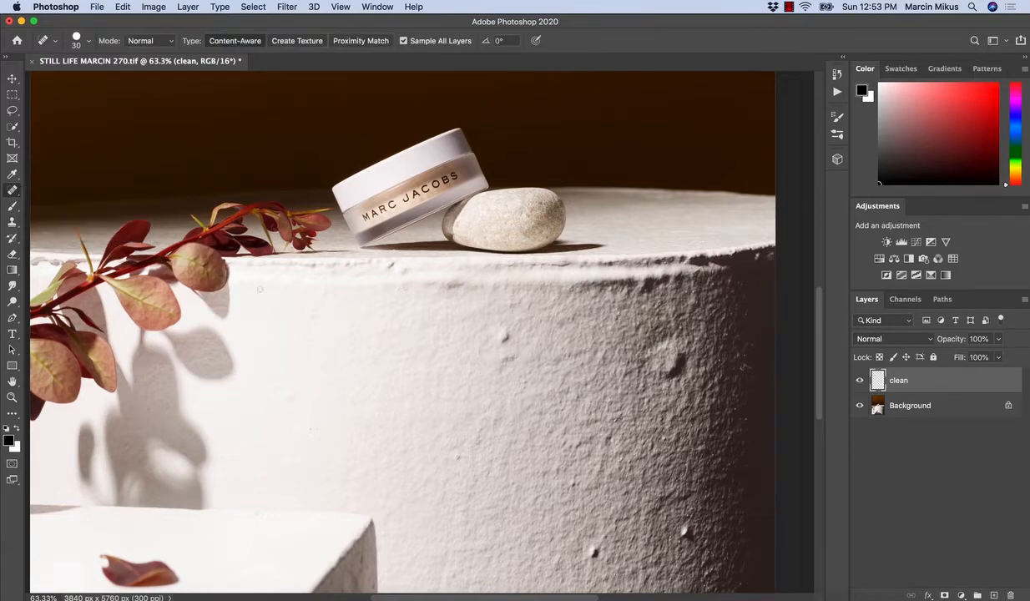
{"action": "key", "text": "z"}
{"action": "left_click_drag", "start_coordinate": [507, 401], "coordinate": [604, 396]}
{"action": "scroll", "coordinate": [604, 395], "scroll_direction": "right", "scroll_amount": 5}
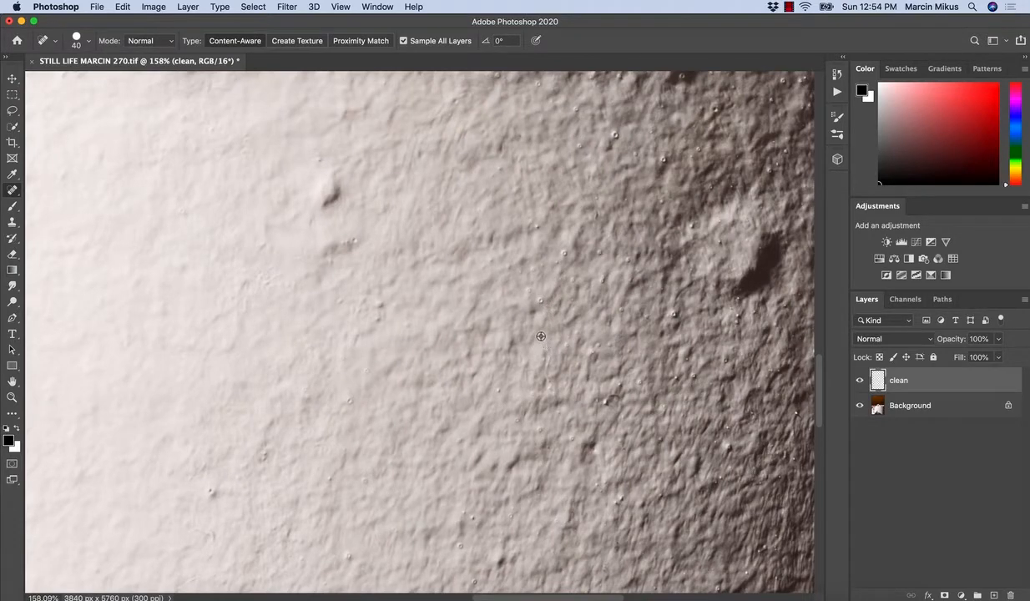
Remove the small bright specks and pits across the middle of the cylinder with the content-aware Spot Healing Brush
{"action": "left_click", "coordinate": [541, 301]}
{"action": "left_click", "coordinate": [529, 290]}
{"action": "left_click", "coordinate": [520, 255]}
{"action": "left_click", "coordinate": [541, 243]}
{"action": "left_click", "coordinate": [522, 221]}
{"action": "left_click_drag", "start_coordinate": [508, 266], "coordinate": [489, 259]}
{"action": "left_click_drag", "start_coordinate": [349, 239], "coordinate": [332, 236]}
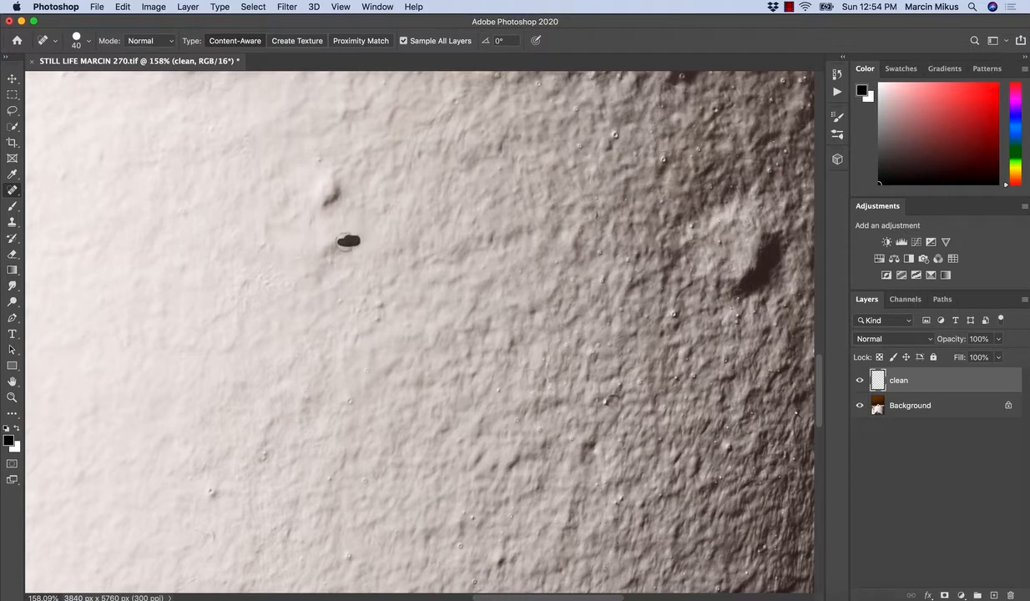
{"action": "left_click_drag", "start_coordinate": [378, 306], "coordinate": [373, 326]}
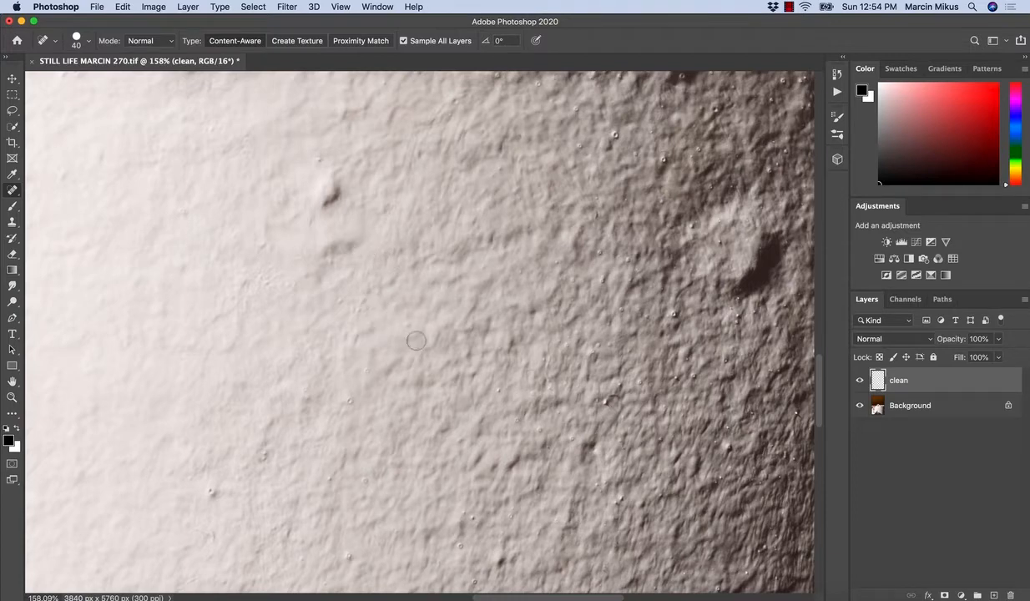
{"action": "left_click", "coordinate": [399, 324]}
{"action": "left_click", "coordinate": [498, 390]}
{"action": "left_click", "coordinate": [454, 361]}
Switch to the Clone Stamp and enlarge its brush to 250 px for working on the cylinder
{"action": "right_click", "coordinate": [12, 191]}
{"action": "left_click", "coordinate": [41, 197]}
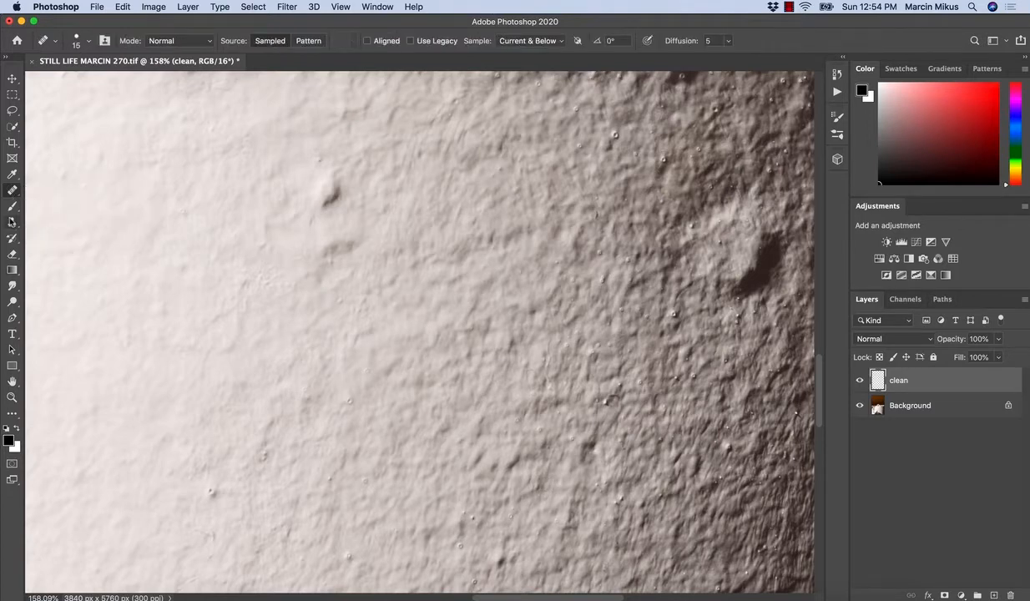
{"action": "left_click", "coordinate": [12, 222]}
{"action": "left_click", "coordinate": [77, 222]}
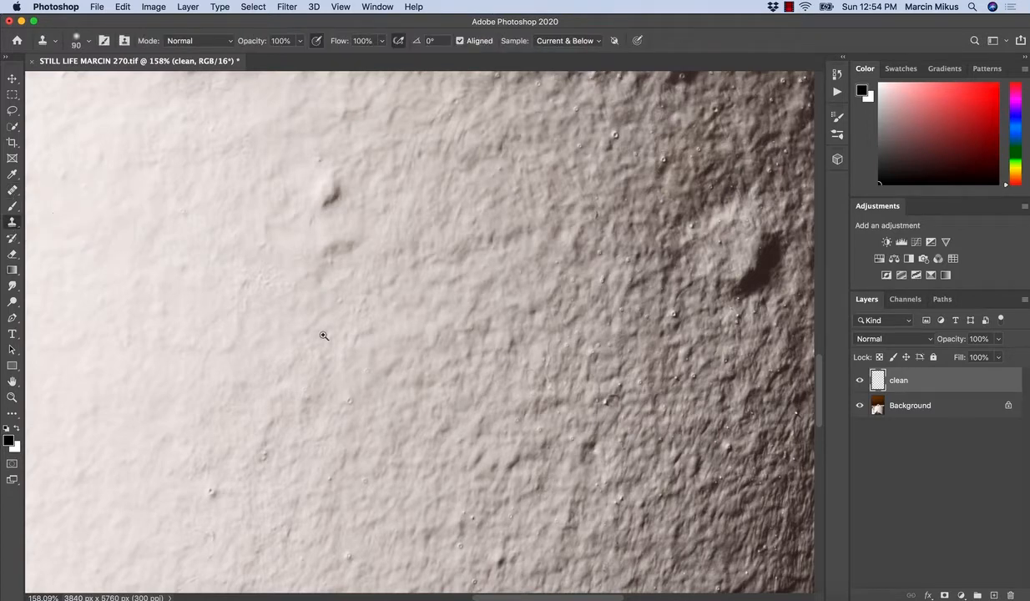
{"action": "left_click", "coordinate": [334, 344], "text": "alt+super"}
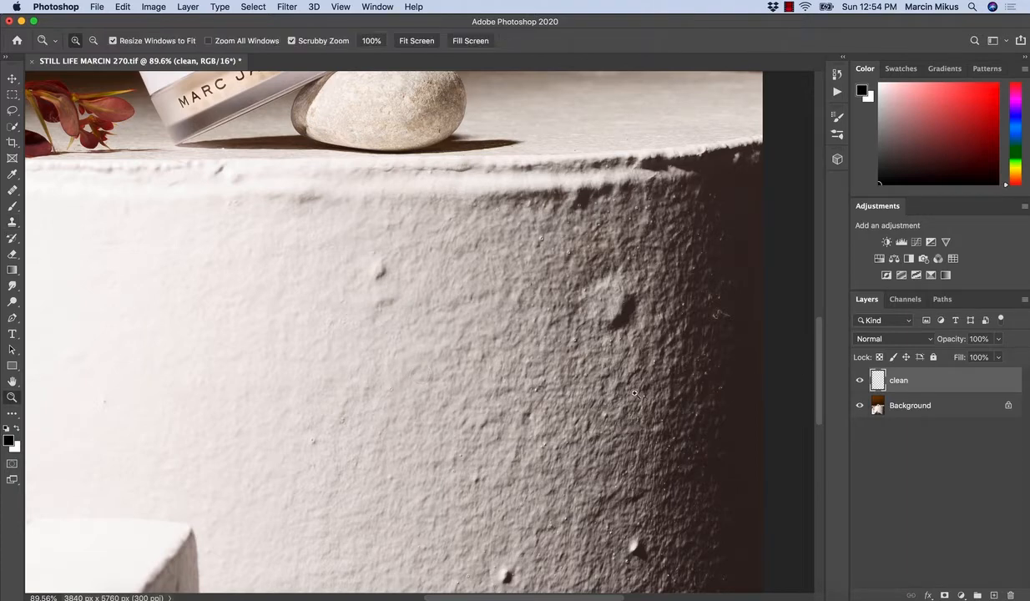
{"action": "left_click", "coordinate": [607, 367], "text": "super"}
{"action": "left_click", "coordinate": [615, 383], "text": "alt+super"}
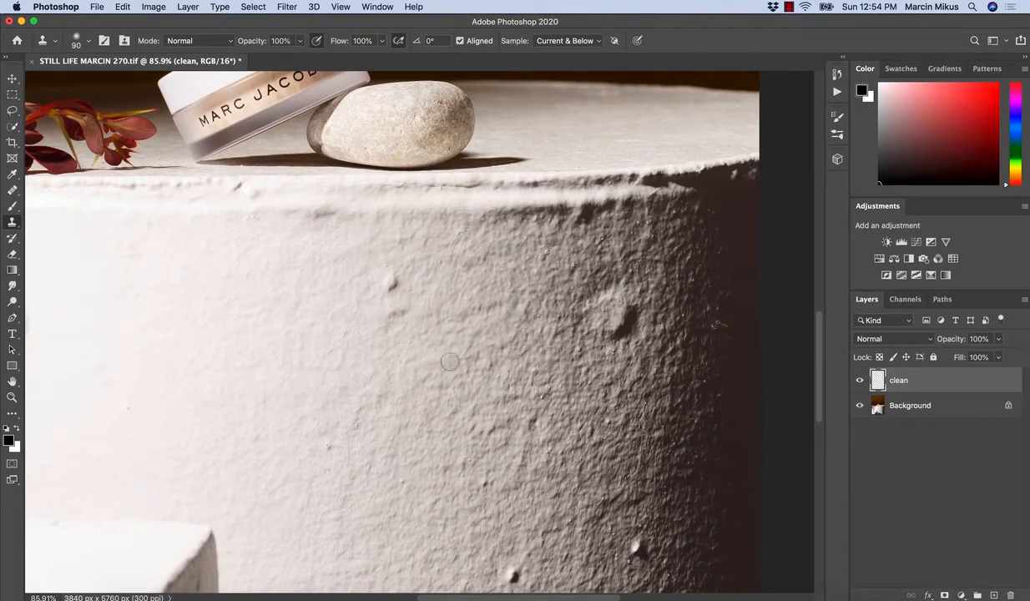
{"action": "key", "text": "bracketright"}
{"action": "key", "text": "bracketright"}
{"action": "key", "text": "bracketright"}
{"action": "key", "text": "bracketright"}
{"action": "key", "text": "bracketright"}
{"action": "key", "text": "bracketright"}
Try cloning darker plaster texture from the cylinder's middle onto its bright side
{"action": "left_click", "coordinate": [510, 328], "text": "alt"}
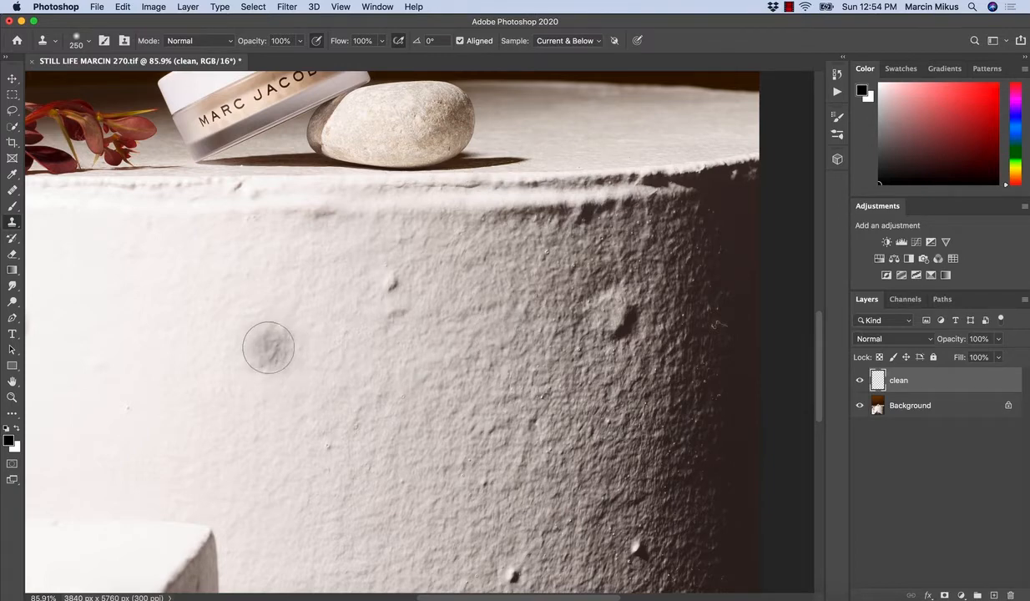
{"action": "mouse_move", "coordinate": [268, 320]}
{"action": "left_mouse_down"}
{"action": "mouse_move", "coordinate": [304, 370]}
{"action": "mouse_move", "coordinate": [273, 365]}
{"action": "mouse_move", "coordinate": [260, 329]}
{"action": "left_mouse_up"}
{"action": "left_click", "coordinate": [492, 336], "text": "alt"}
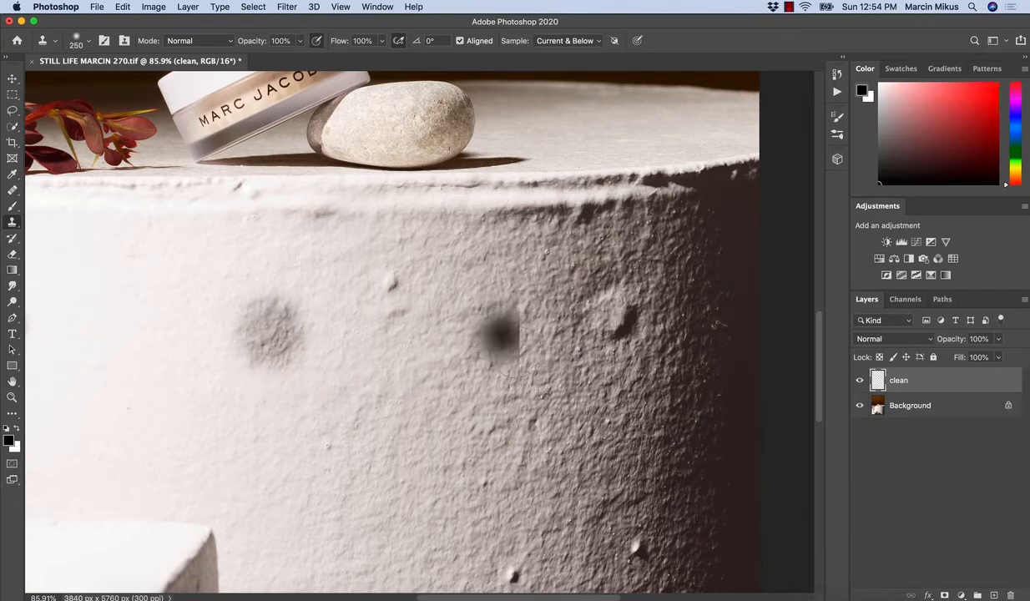
{"action": "left_click_drag", "start_coordinate": [324, 345], "coordinate": [269, 335]}
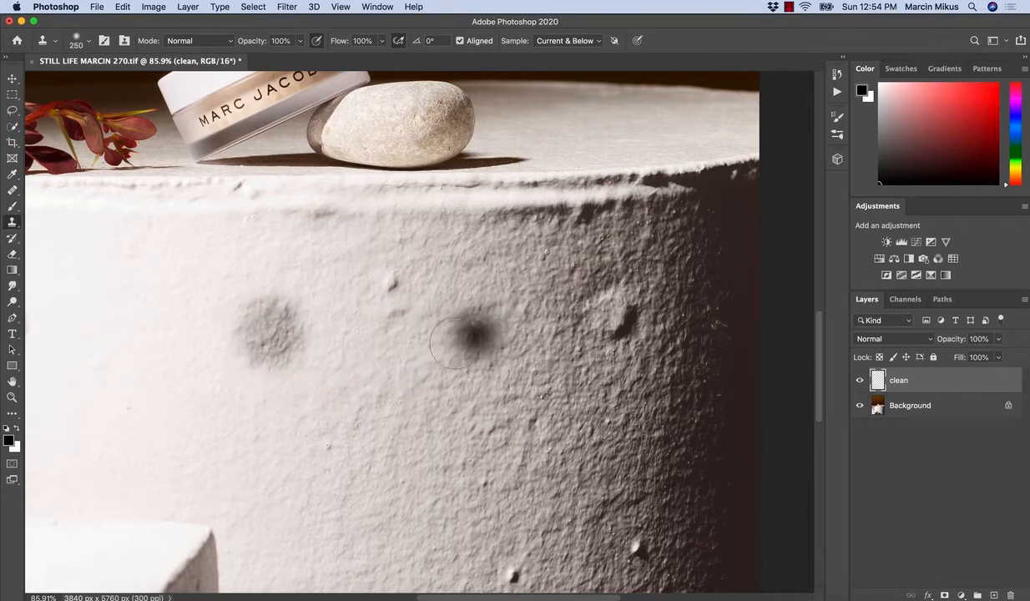
{"action": "left_click", "coordinate": [265, 329]}
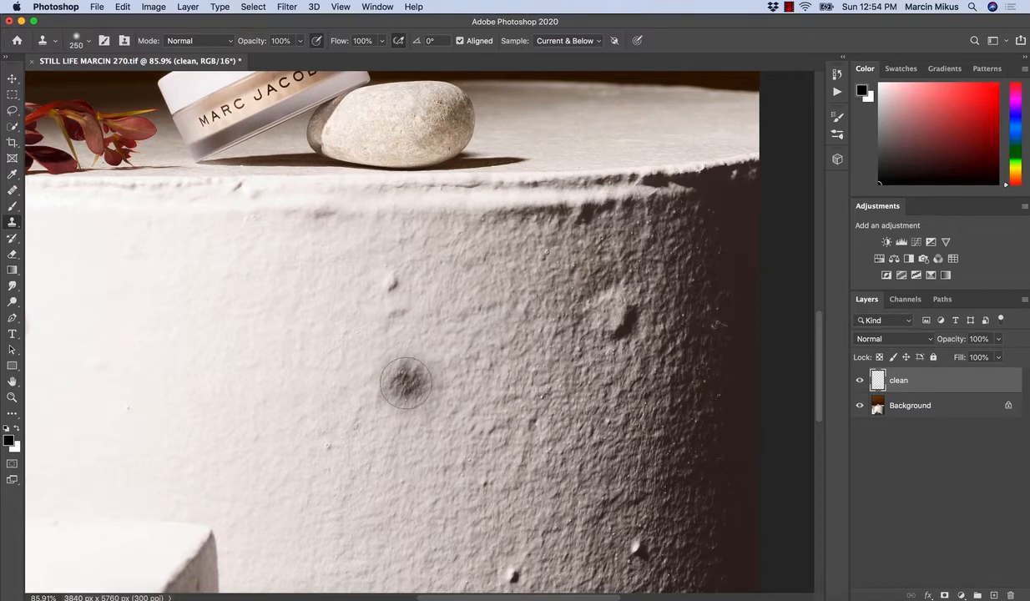
{"action": "left_click", "coordinate": [407, 384]}
Check the Clone Stamp's brush size and hardness settings
{"action": "left_click", "coordinate": [11, 221]}
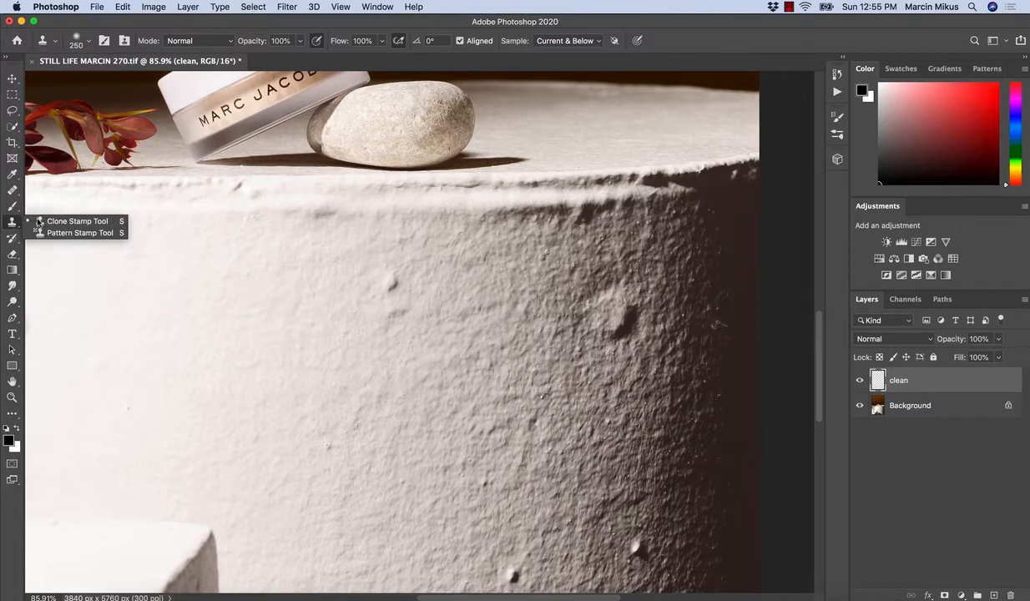
{"action": "left_click", "coordinate": [76, 41]}
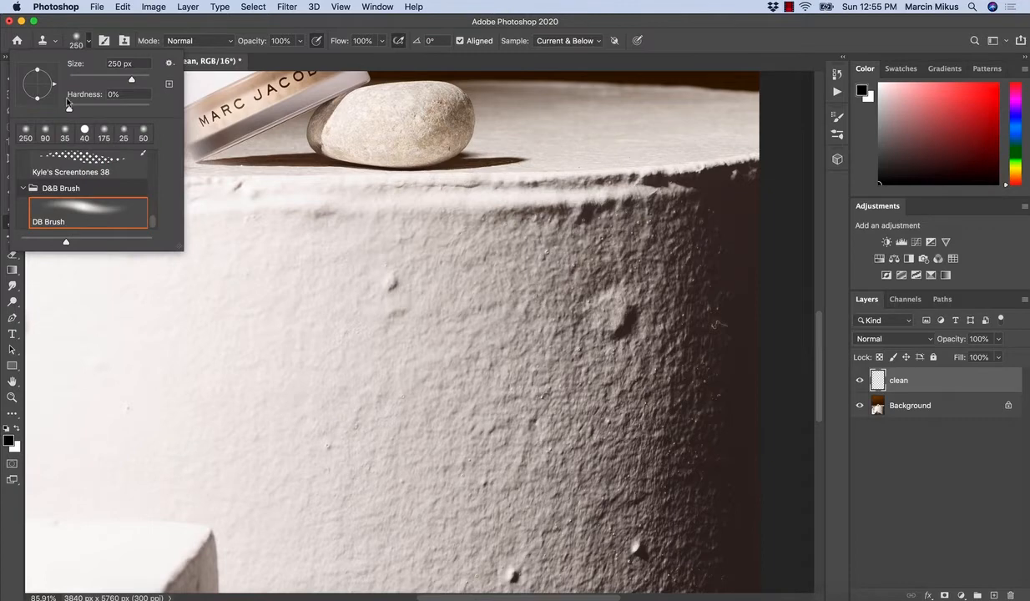
{"action": "left_click", "coordinate": [81, 45]}
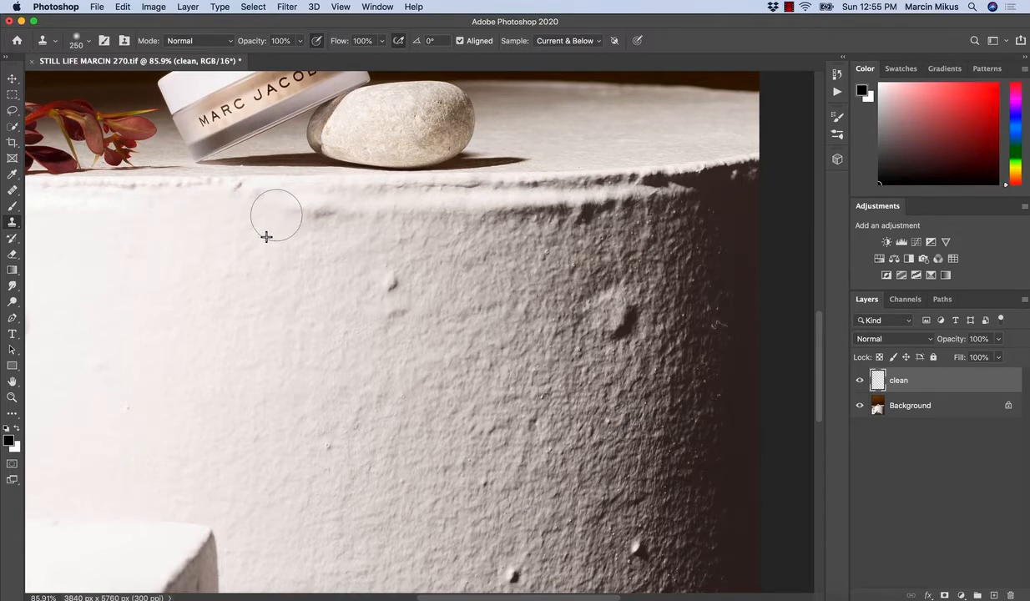
Try cloning smooth bright plaster over the shadowed texture just below the cylinder's rim
{"action": "mouse_move", "coordinate": [276, 216]}
{"action": "left_mouse_down"}
{"action": "mouse_move", "coordinate": [324, 220]}
{"action": "mouse_move", "coordinate": [334, 247]}
{"action": "left_mouse_up"}
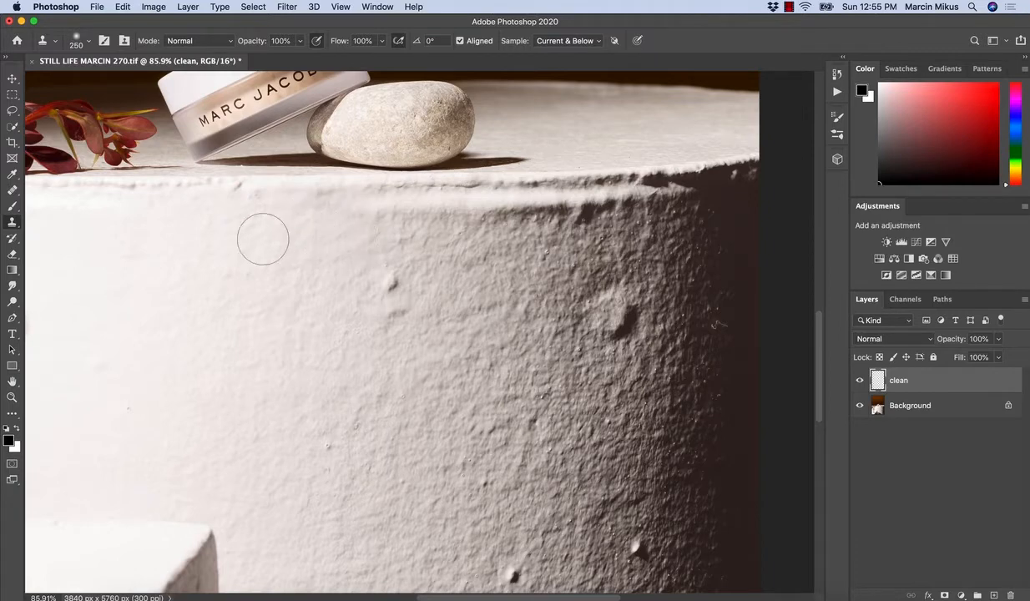
{"action": "key", "text": "super+z"}
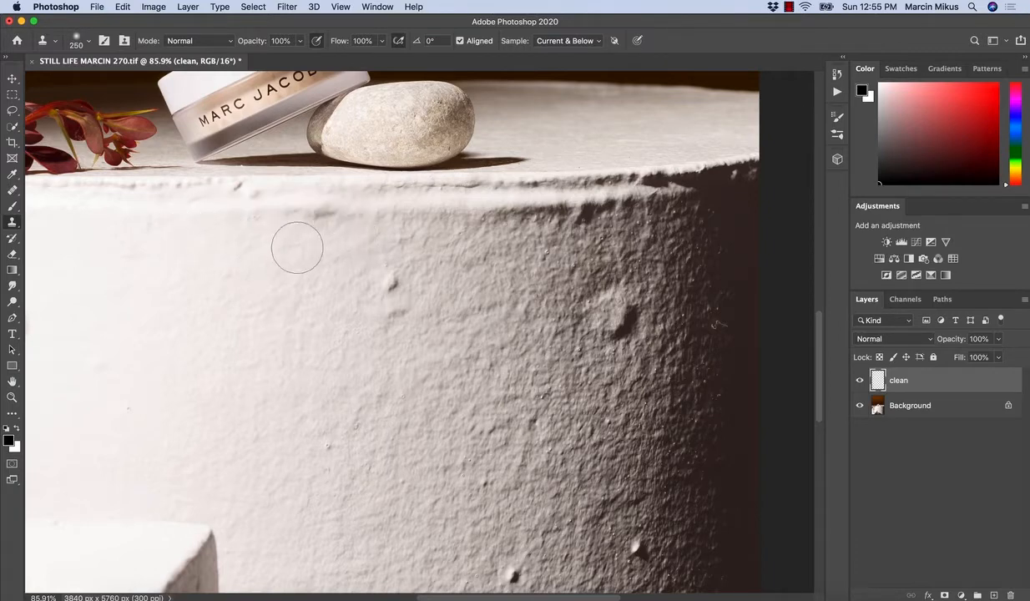
{"action": "mouse_move", "coordinate": [297, 249]}
{"action": "left_mouse_down"}
{"action": "mouse_move", "coordinate": [262, 205]}
{"action": "mouse_move", "coordinate": [281, 203]}
{"action": "mouse_move", "coordinate": [208, 198]}
{"action": "mouse_move", "coordinate": [228, 194]}
{"action": "mouse_move", "coordinate": [280, 239]}
{"action": "left_mouse_up"}
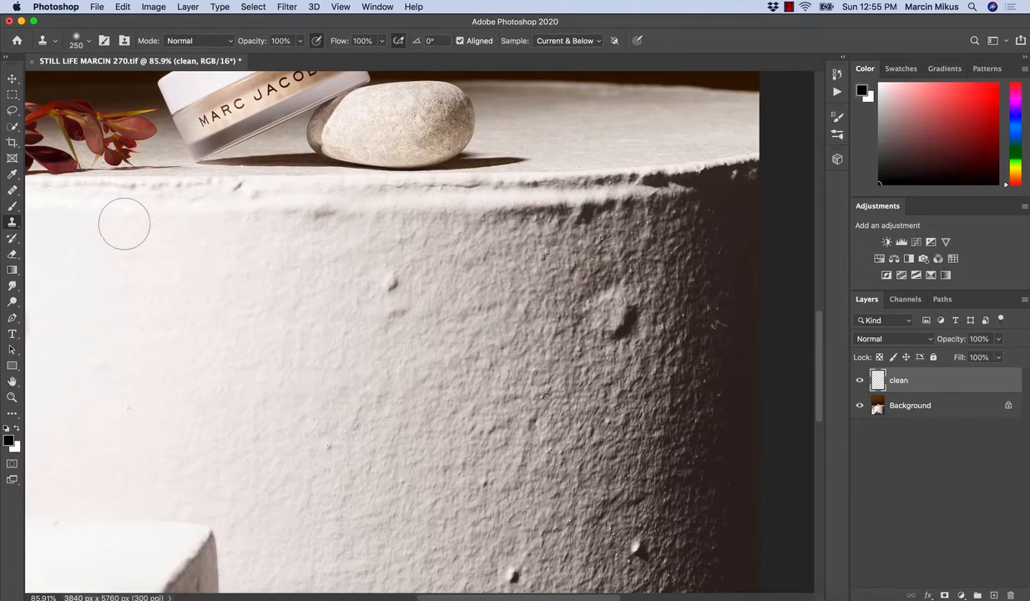
Switch back to the Healing Brush and create a blank transparent document of 2048 x 1152 px
{"action": "left_click", "coordinate": [12, 189]}
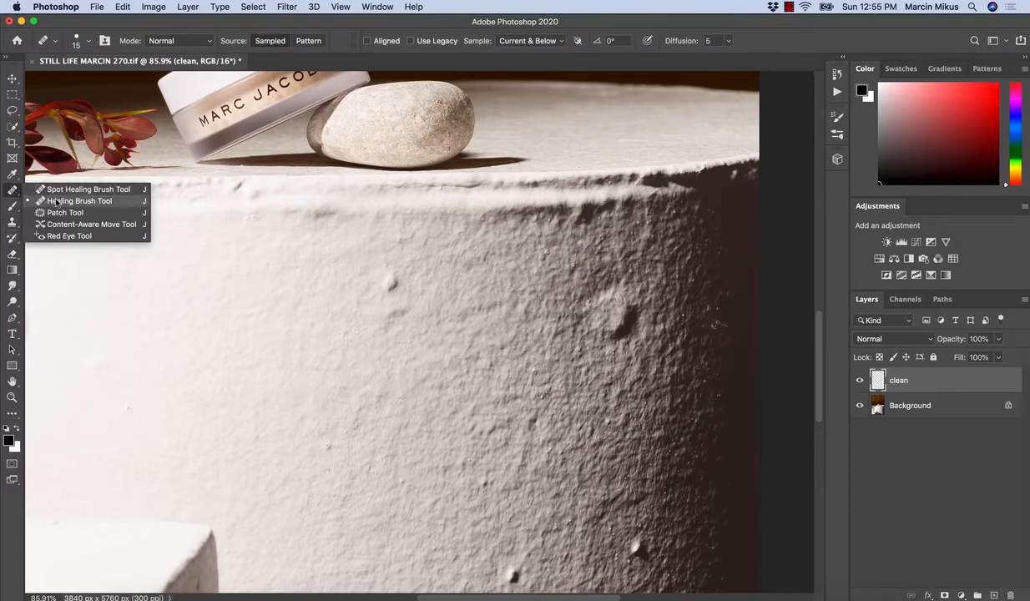
{"action": "left_click", "coordinate": [12, 190]}
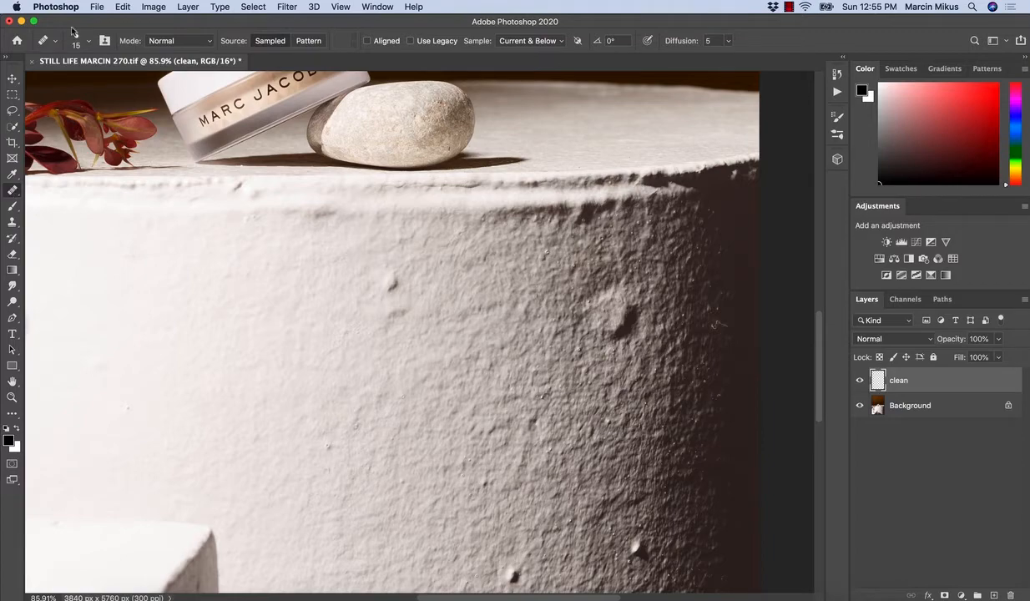
{"action": "left_click", "coordinate": [97, 7]}
{"action": "left_click", "coordinate": [107, 19]}
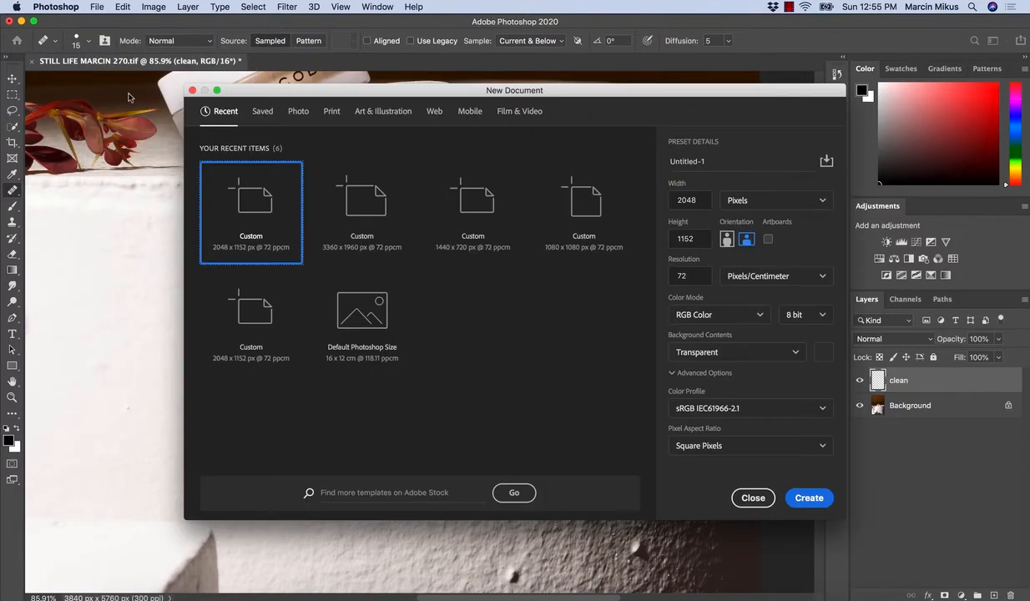
{"action": "left_click", "coordinate": [806, 498]}
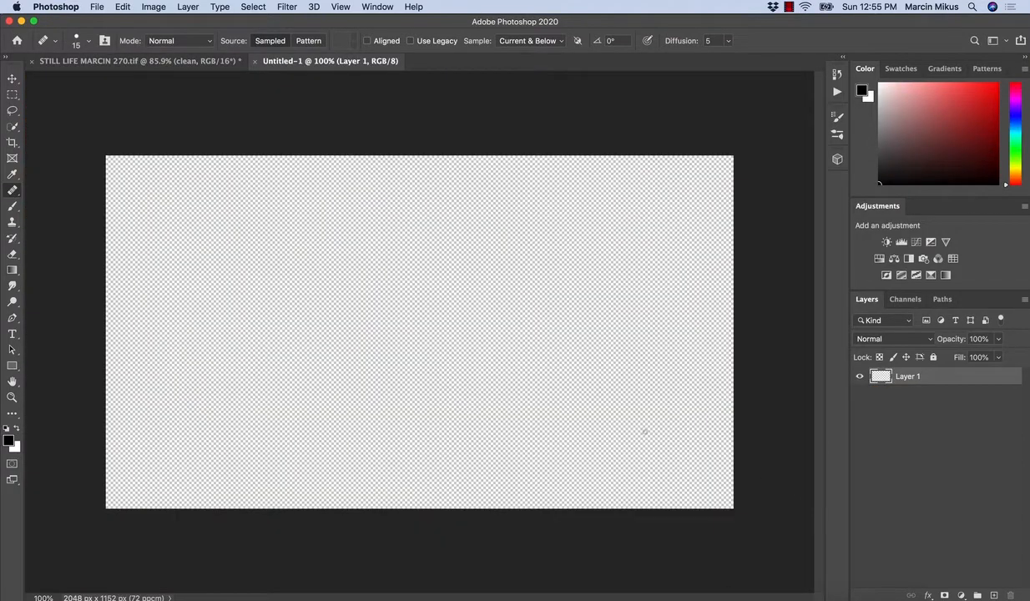
Set the soft Brush to 150 px with 100% flow and paint a vertical black stroke on the blank canvas
{"action": "left_click_drag", "start_coordinate": [306, 341], "coordinate": [306, 345]}
{"action": "key", "text": "b"}
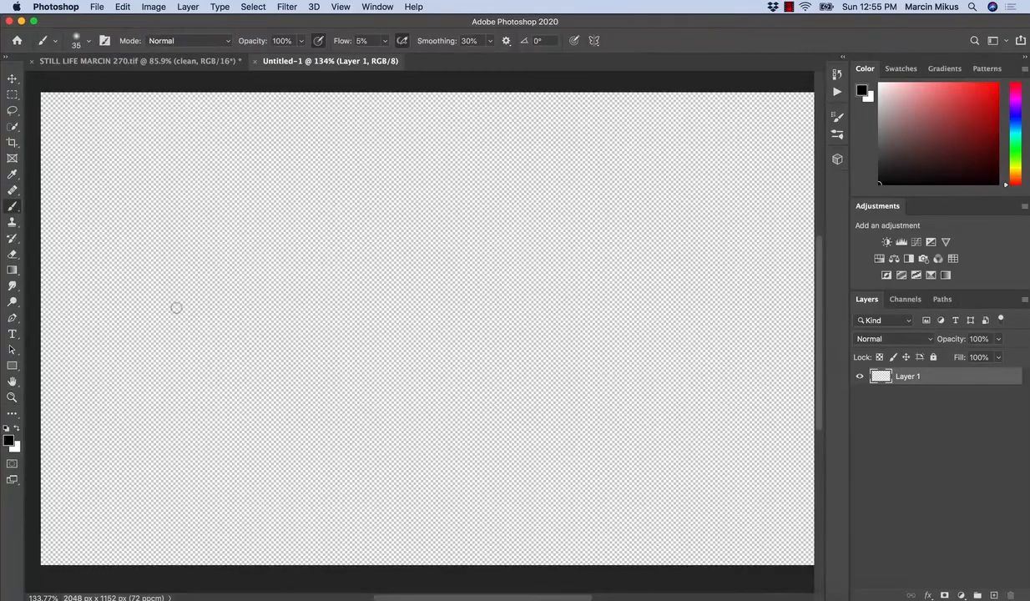
{"action": "key", "text": "bracketright"}
{"action": "key", "text": "bracketright"}
{"action": "key", "text": "bracketright"}
{"action": "key", "text": "bracketright"}
{"action": "key", "text": "bracketright"}
{"action": "key", "text": "bracketright"}
{"action": "key", "text": "bracketright"}
{"action": "key", "text": "bracketright"}
{"action": "left_click_drag", "start_coordinate": [337, 48], "coordinate": [410, 48]}
{"action": "left_click", "coordinate": [156, 200]}
{"action": "mouse_move", "coordinate": [156, 200]}
{"action": "left_mouse_down"}
{"action": "mouse_move", "coordinate": [144, 388]}
{"action": "mouse_move", "coordinate": [154, 190]}
{"action": "mouse_move", "coordinate": [146, 416]}
{"action": "mouse_move", "coordinate": [147, 310]}
{"action": "left_mouse_up"}
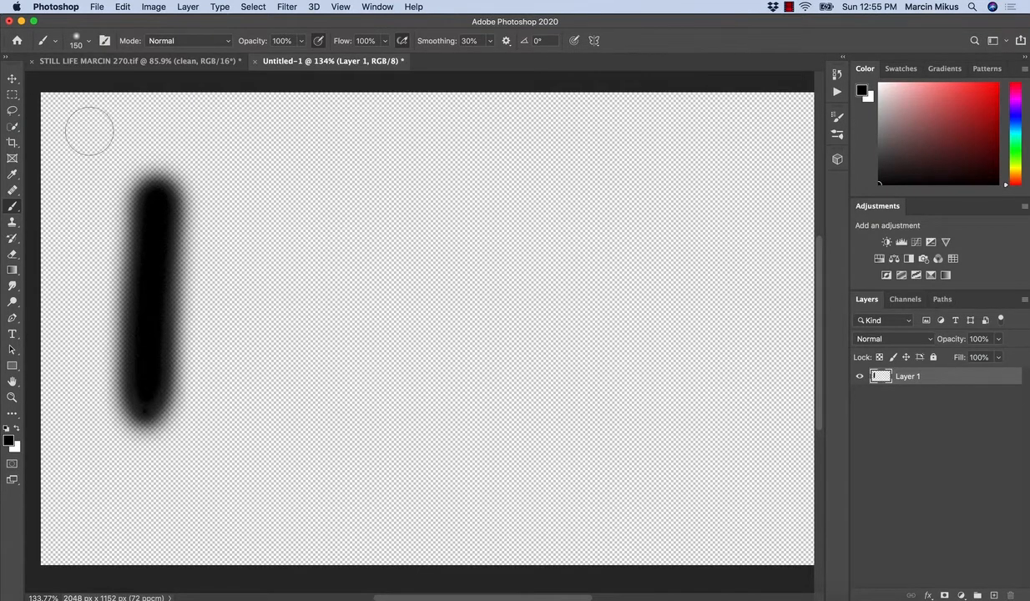
Choose the Hard Round brush at 150 px and paint a second vertical black stroke beside the soft one
{"action": "left_click", "coordinate": [87, 40]}
{"action": "scroll", "coordinate": [144, 206], "scroll_direction": "up", "scroll_amount": 10}
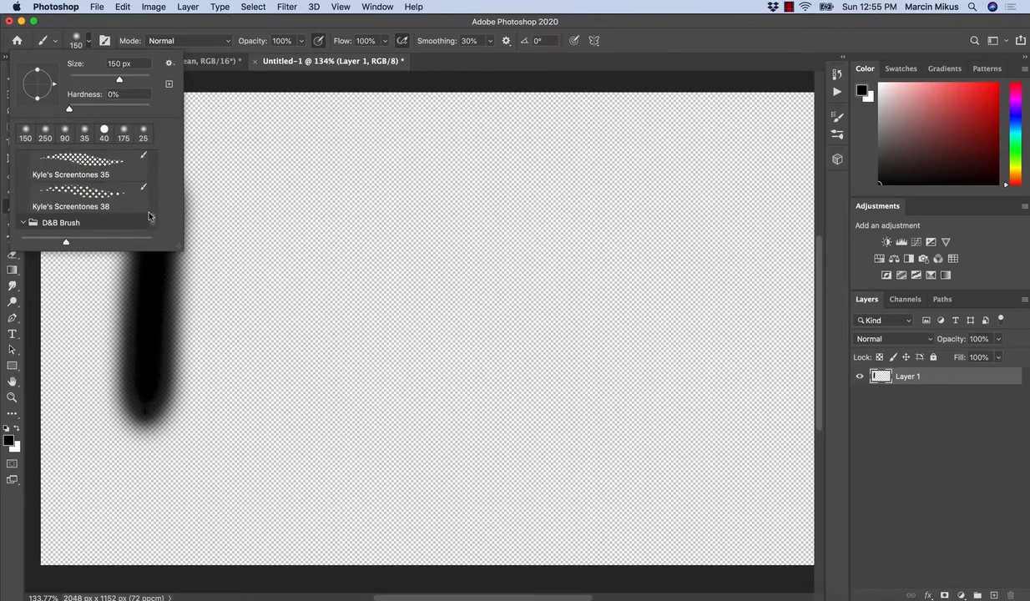
{"action": "left_click", "coordinate": [100, 209]}
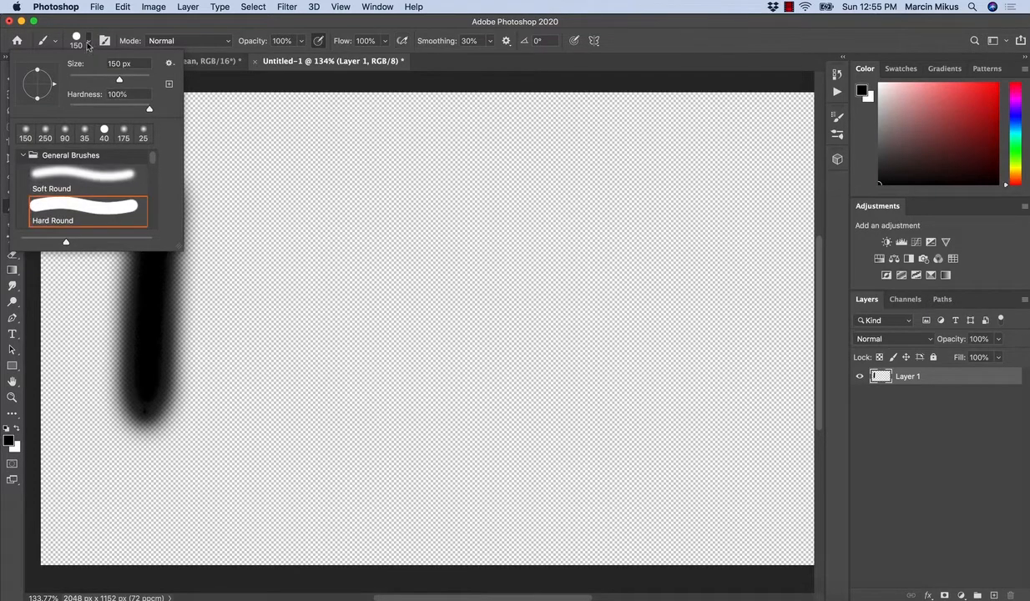
{"action": "left_click", "coordinate": [87, 46]}
{"action": "left_click_drag", "start_coordinate": [290, 204], "coordinate": [286, 385]}
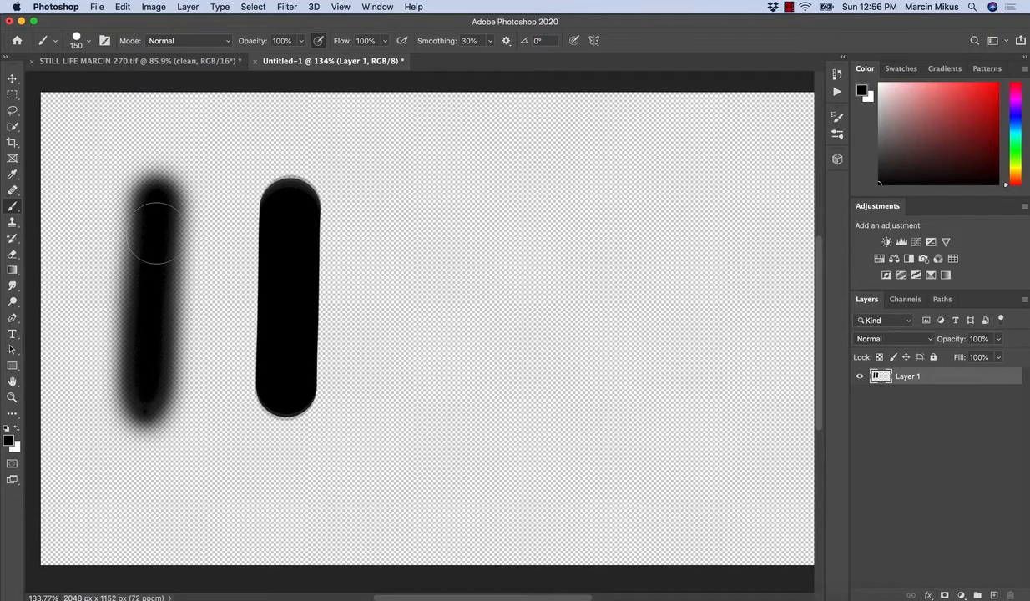
Return to the still-life photo, fit the whole image in view and reactivate the Healing Brush
{"action": "left_click", "coordinate": [142, 66]}
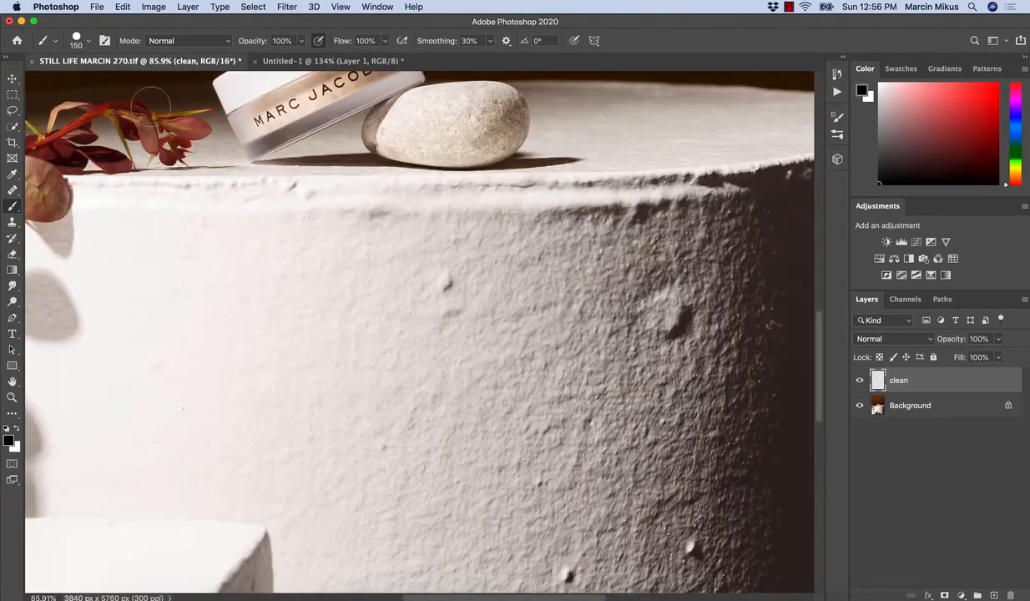
{"action": "key", "text": "z"}
{"action": "key", "text": "super+0"}
{"action": "key", "text": "b"}
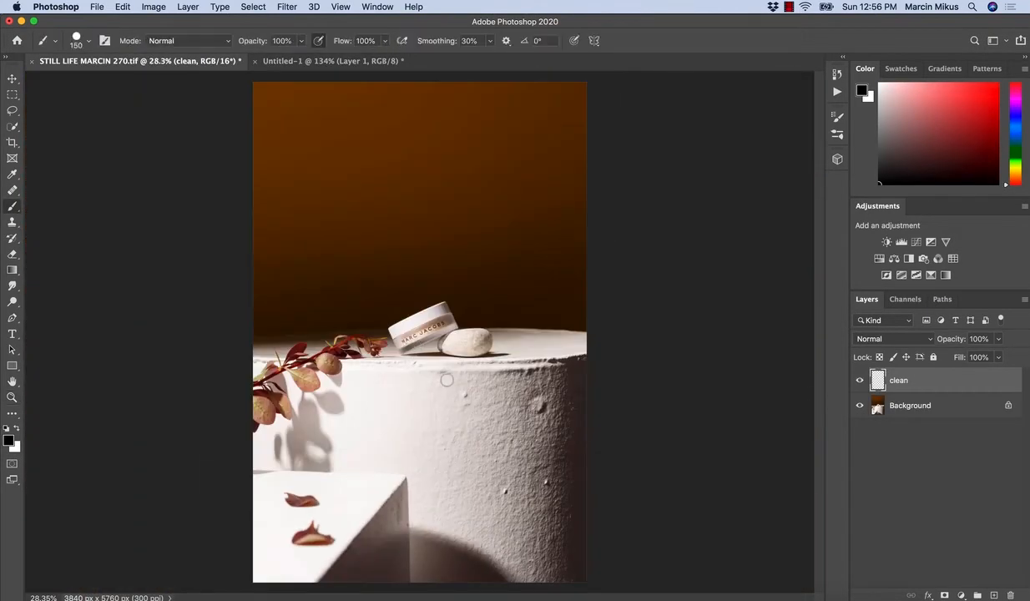
{"action": "key", "text": "j"}
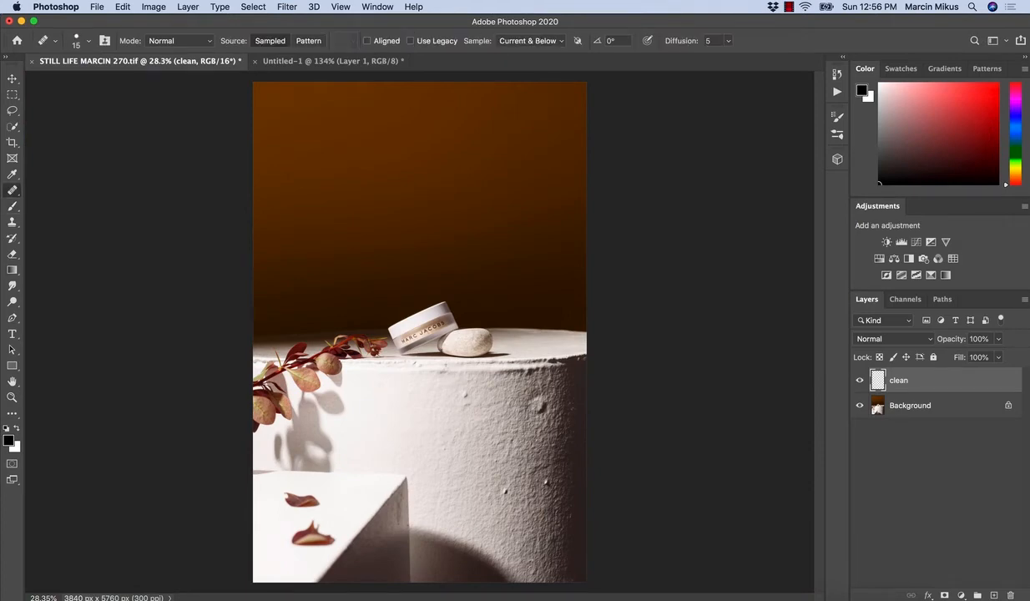
Inspect the cosmetic jar, the stone and the brown backdrop at close range for remaining dust and blemishes
{"action": "key", "text": "z"}
{"action": "left_click", "coordinate": [436, 309]}
{"action": "key", "text": "j"}
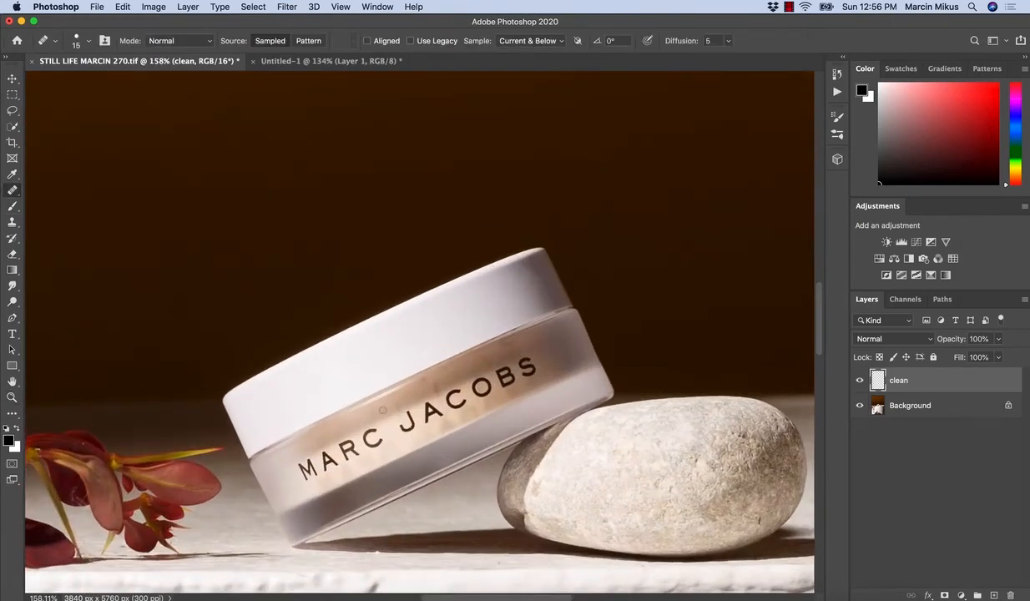
{"action": "key", "text": "z"}
{"action": "left_click_drag", "start_coordinate": [479, 450], "coordinate": [432, 452]}
{"action": "key", "text": "j"}
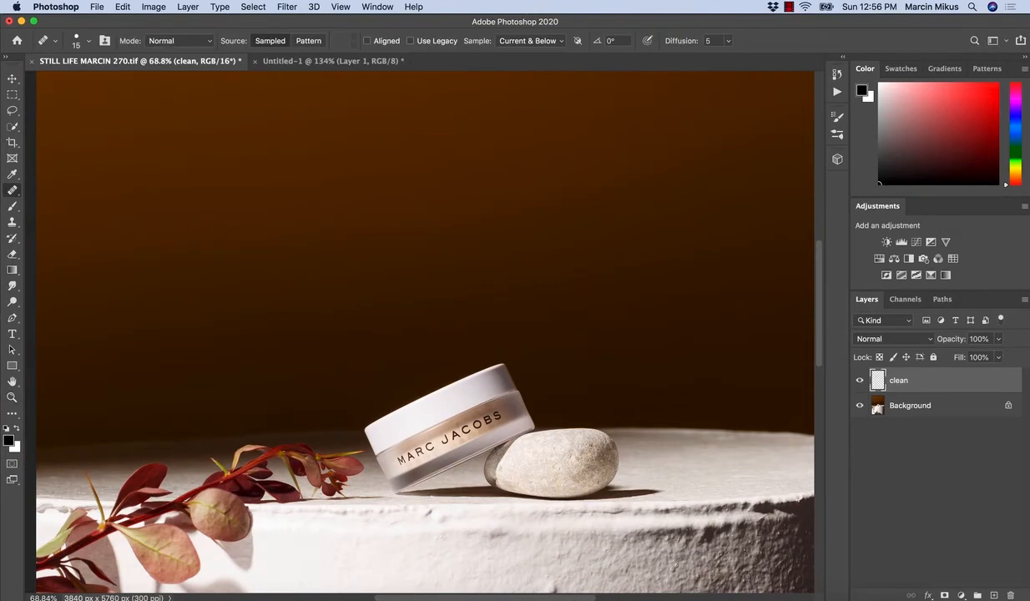
{"action": "mouse_move", "coordinate": [509, 345]}
{"action": "left_mouse_down"}
{"action": "mouse_move", "coordinate": [421, 367]}
{"action": "mouse_move", "coordinate": [473, 346]}
{"action": "mouse_move", "coordinate": [582, 486]}
{"action": "left_mouse_up"}
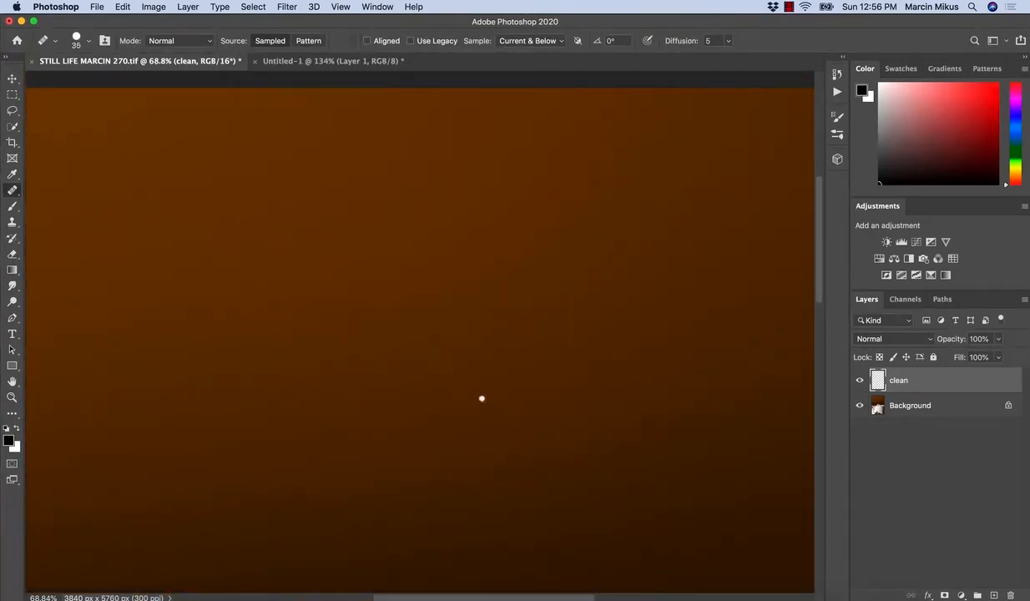
{"action": "left_click_drag", "start_coordinate": [476, 402], "coordinate": [434, 280]}
{"action": "scroll", "coordinate": [434, 280], "scroll_direction": "down", "scroll_amount": 10}
Reduce the Healing Brush to 40 px, sample clean plaster and heal the small specks on the cylinder's lit side
{"action": "key", "text": "z"}
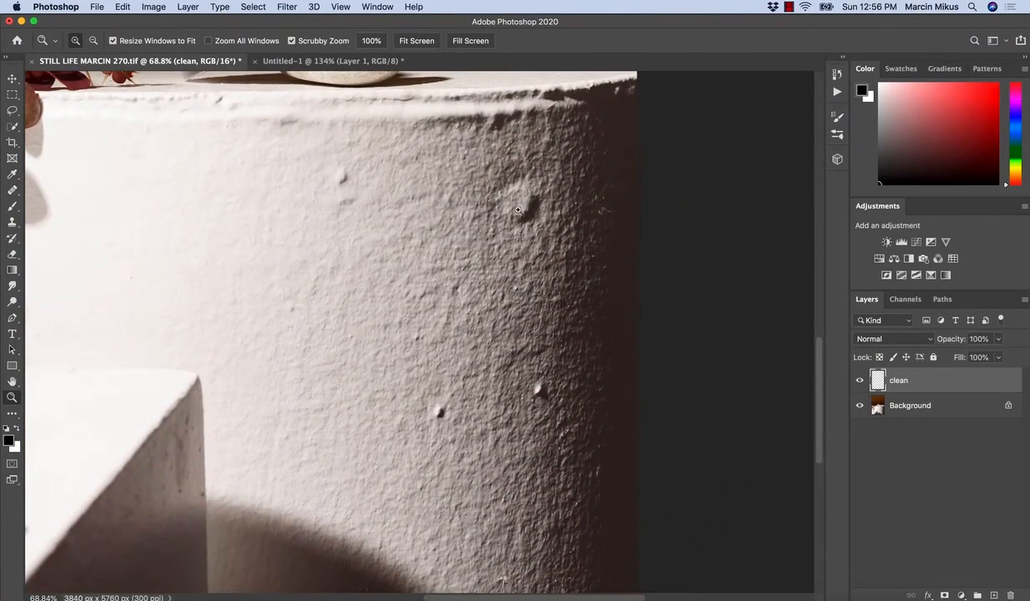
{"action": "mouse_move", "coordinate": [495, 152]}
{"action": "left_mouse_down"}
{"action": "mouse_move", "coordinate": [512, 187]}
{"action": "mouse_move", "coordinate": [585, 183]}
{"action": "left_mouse_up"}
{"action": "key", "text": "j"}
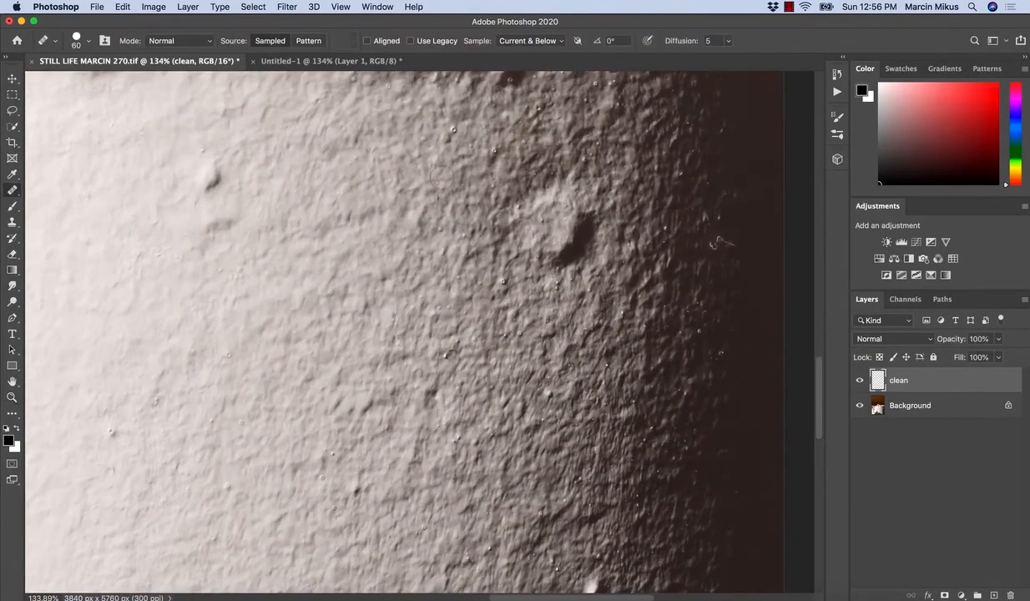
{"action": "key", "text": "bracketleft"}
{"action": "key", "text": "bracketleft"}
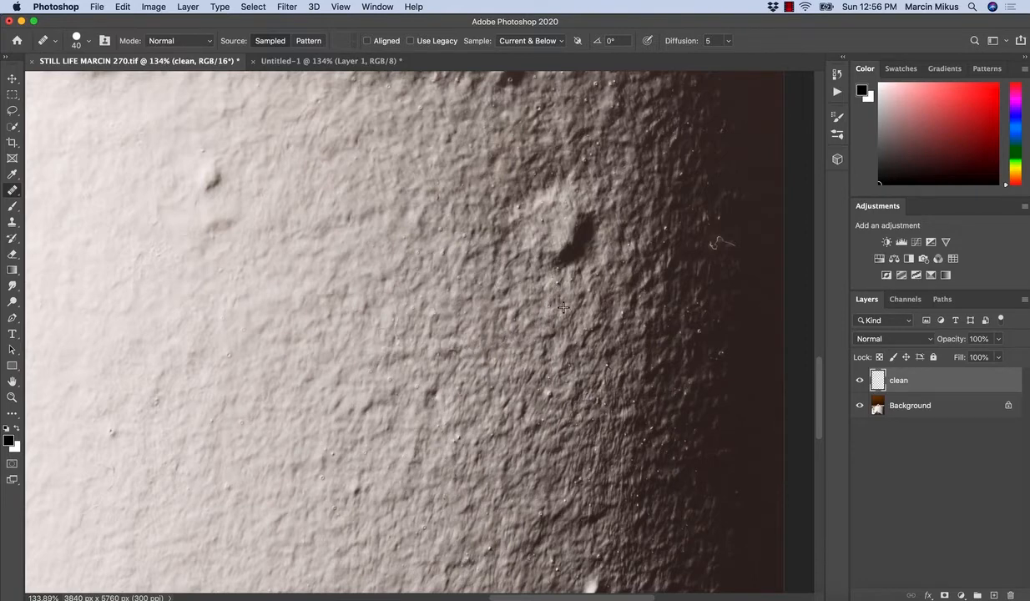
{"action": "scroll", "coordinate": [489, 364], "scroll_direction": "down", "scroll_amount": 5}
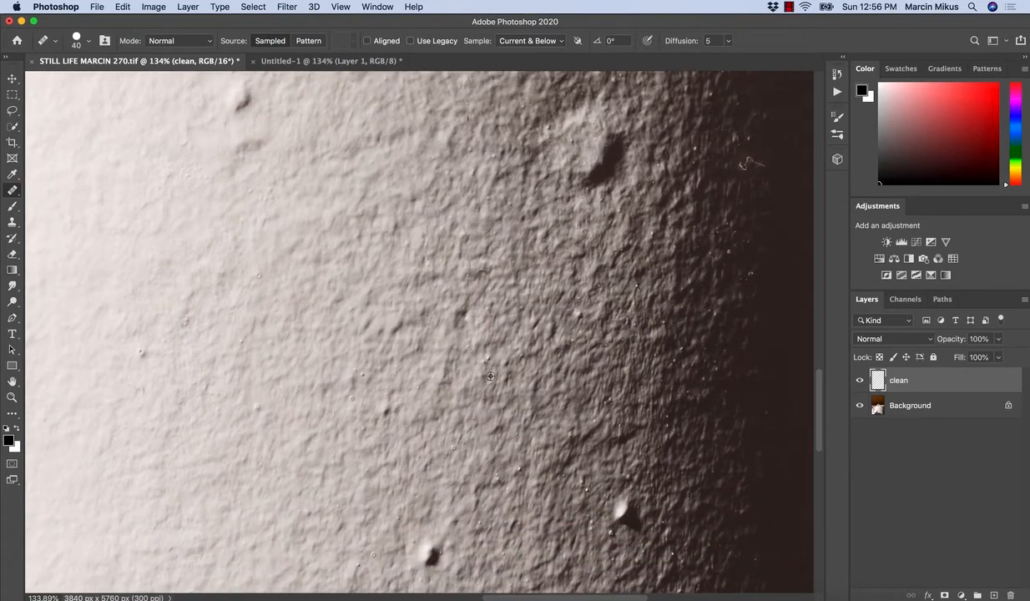
{"action": "left_click", "coordinate": [490, 376], "text": "alt"}
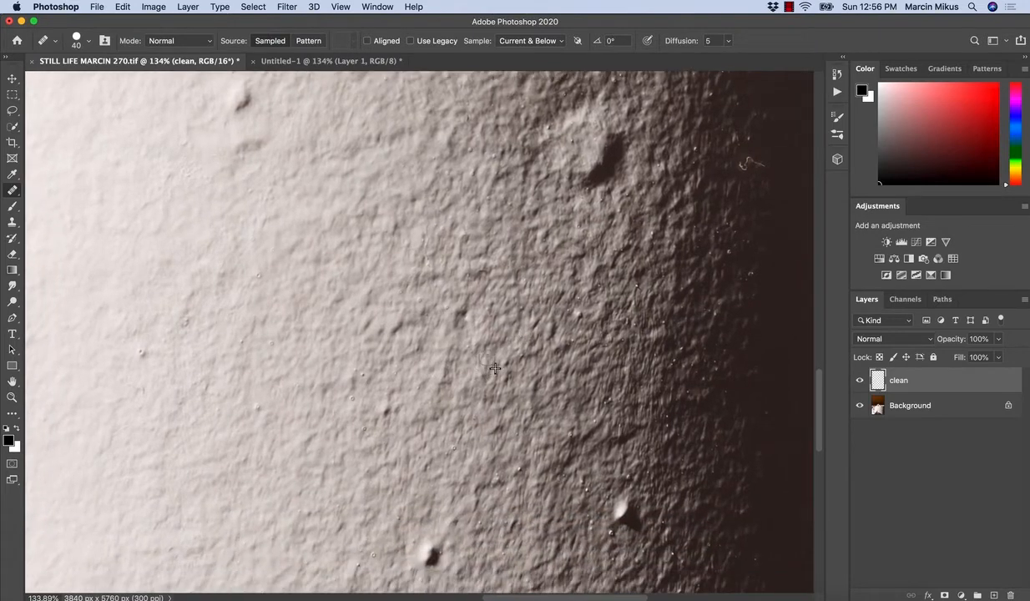
{"action": "left_click", "coordinate": [366, 403]}
Heal the curled fibre and the bright specks along the cylinder's dark shadowed edge with the 40 px Healing Brush
{"action": "scroll", "coordinate": [580, 286], "scroll_direction": "right", "scroll_amount": 5}
{"action": "scroll", "coordinate": [580, 286], "scroll_direction": "up", "scroll_amount": 2}
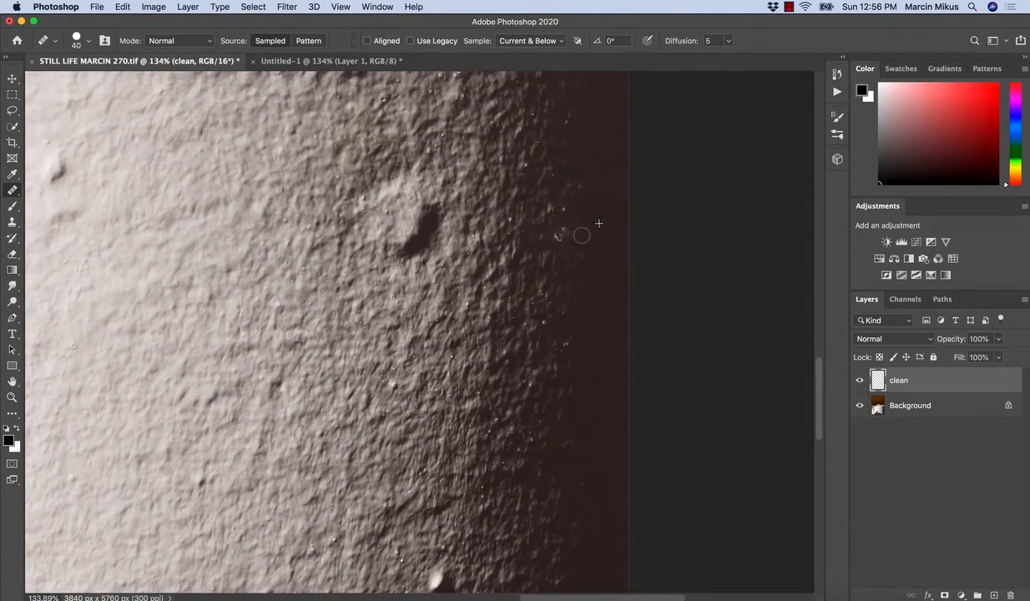
{"action": "left_click", "coordinate": [561, 233]}
{"action": "left_click_drag", "start_coordinate": [576, 172], "coordinate": [522, 265]}
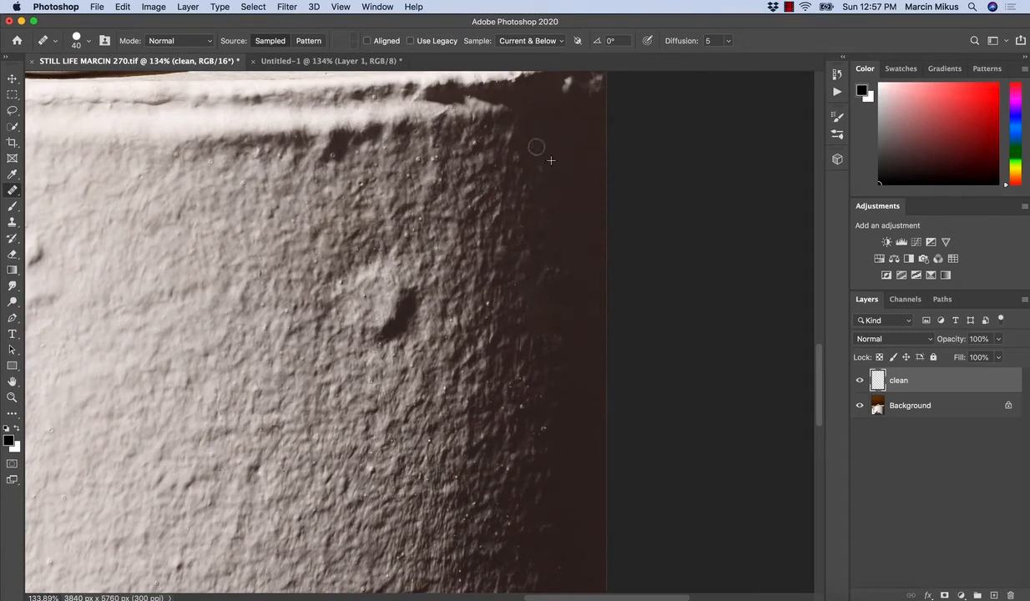
{"action": "scroll", "coordinate": [521, 285], "scroll_direction": "down", "scroll_amount": 3}
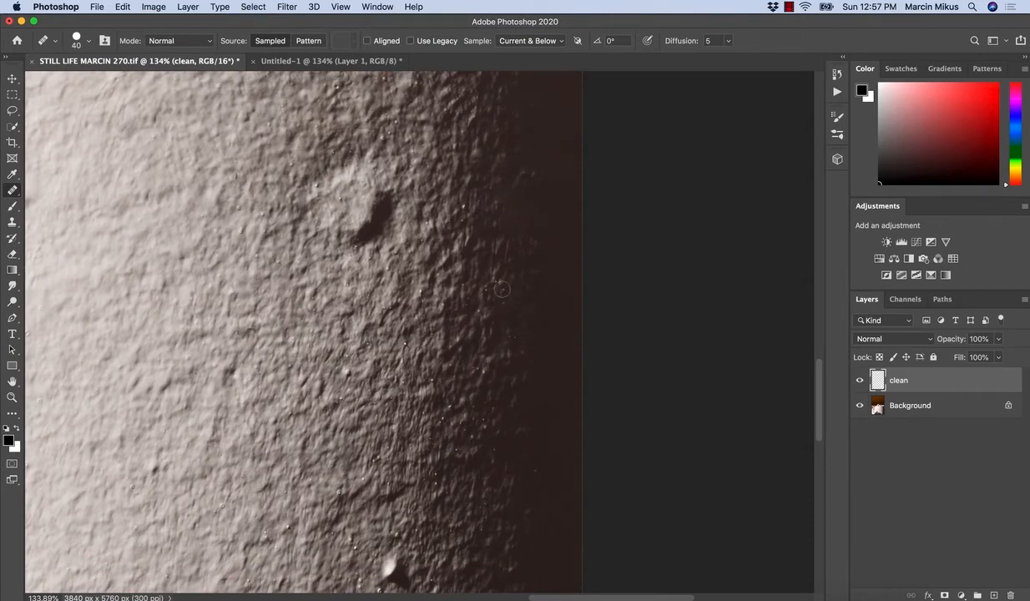
{"action": "left_click_drag", "start_coordinate": [510, 339], "coordinate": [521, 354]}
{"action": "scroll", "coordinate": [538, 368], "scroll_direction": "down", "scroll_amount": 3}
{"action": "scroll", "coordinate": [539, 367], "scroll_direction": "left", "scroll_amount": 2}
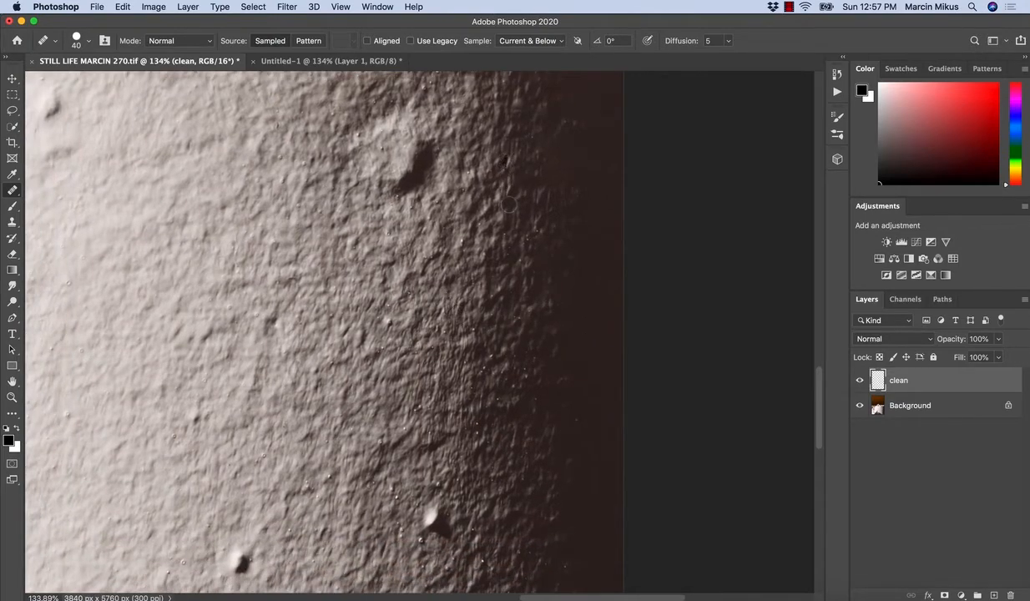
Set the Clone Stamp to 200 px and clone clean plaster over the small bump and marks on the cylinder's upper lit side
{"action": "left_click_drag", "start_coordinate": [516, 297], "coordinate": [468, 298]}
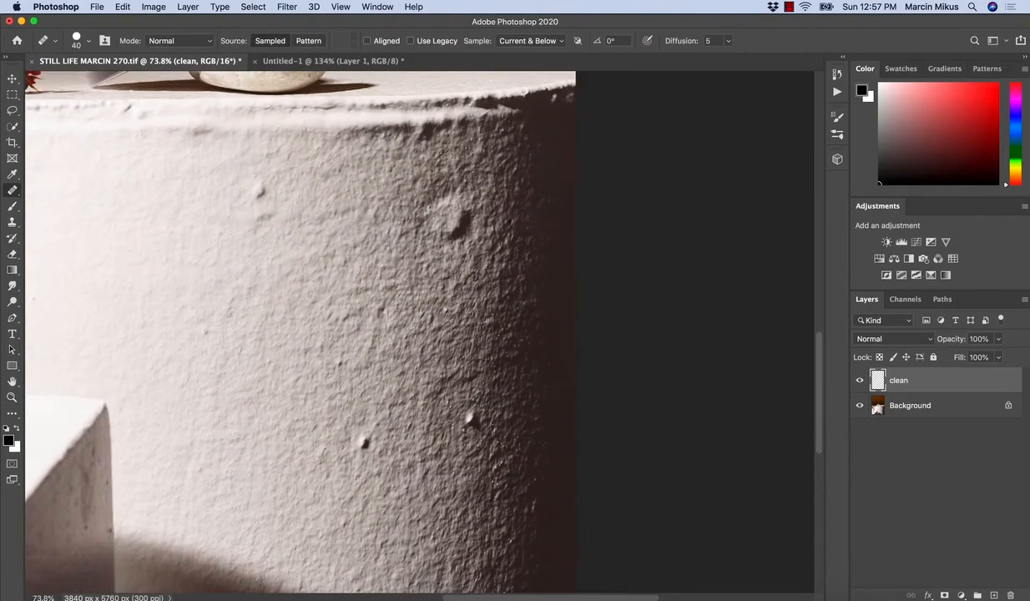
{"action": "key", "text": "s"}
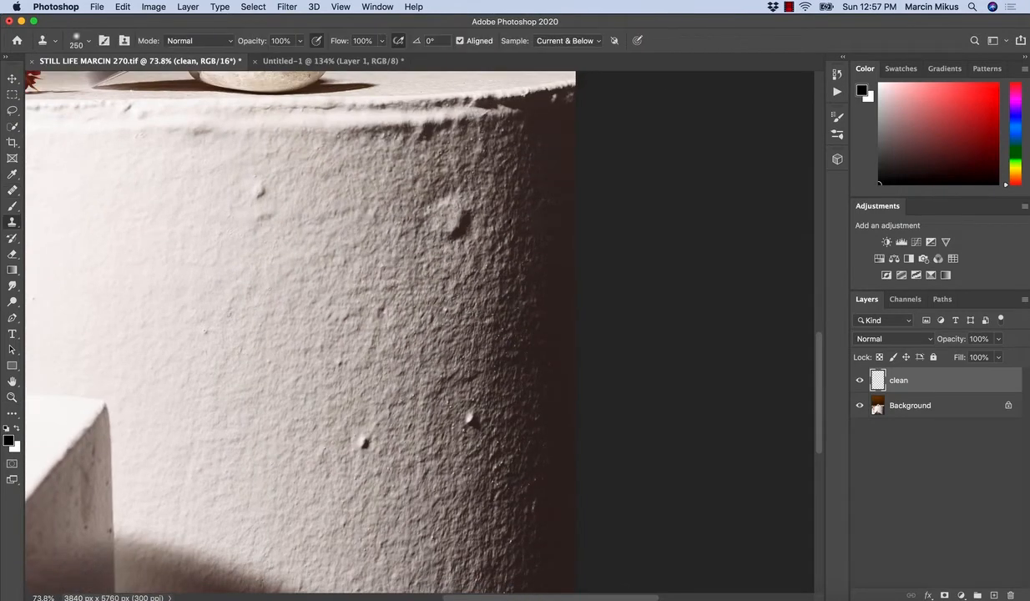
{"action": "key", "text": "bracketleft"}
{"action": "key", "text": "bracketleft"}
{"action": "left_click", "coordinate": [263, 168], "text": "alt"}
{"action": "left_click", "coordinate": [259, 193]}
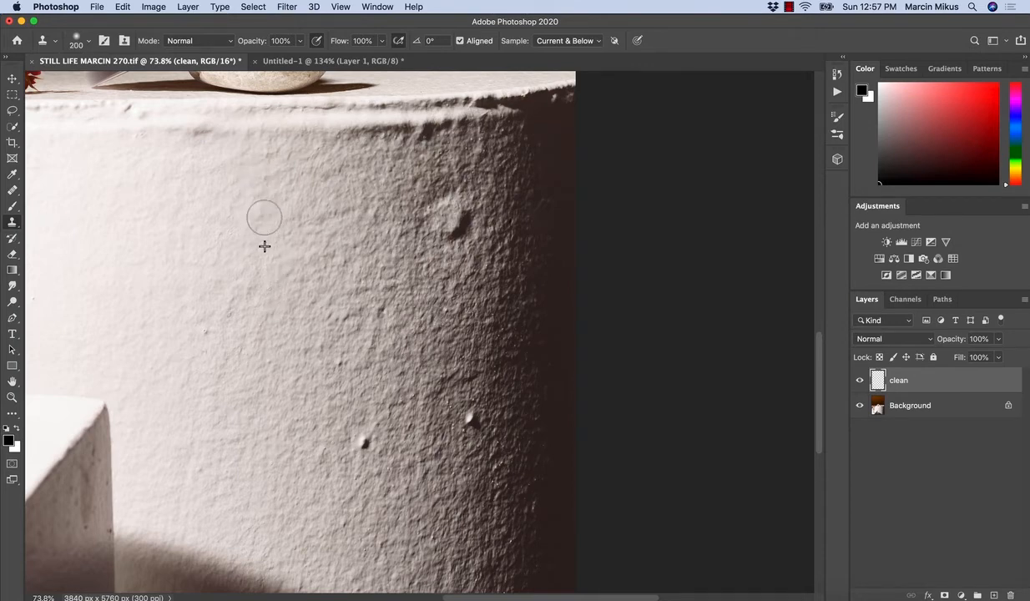
{"action": "mouse_move", "coordinate": [251, 219]}
{"action": "left_mouse_down"}
{"action": "mouse_move", "coordinate": [253, 263]}
{"action": "mouse_move", "coordinate": [212, 305]}
{"action": "mouse_move", "coordinate": [202, 357]}
{"action": "left_mouse_up"}
Clone out the two protruding bumps on the lower half of the cylinder, redoing the one nearer the shadowed edge
{"action": "scroll", "coordinate": [286, 386], "scroll_direction": "down", "scroll_amount": 5}
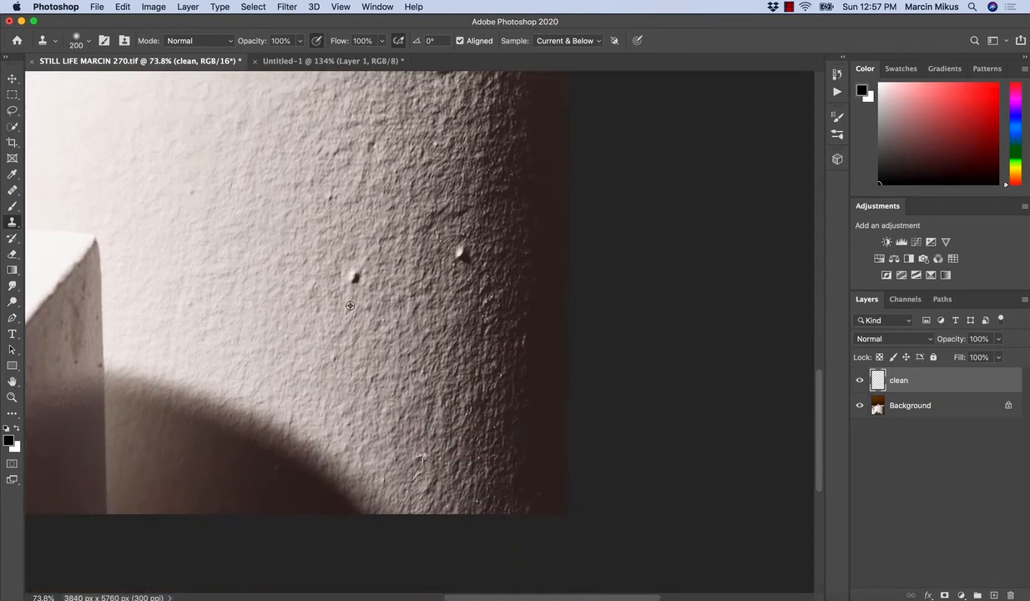
{"action": "left_click", "coordinate": [355, 276]}
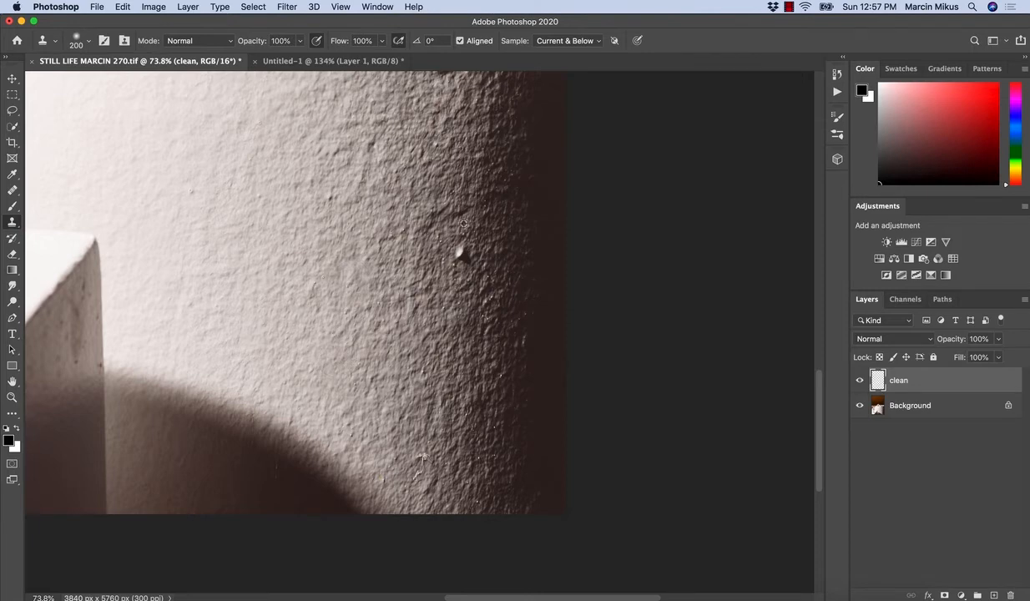
{"action": "left_click", "coordinate": [461, 251]}
{"action": "mouse_move", "coordinate": [457, 289]}
{"action": "left_mouse_down"}
{"action": "mouse_move", "coordinate": [439, 267]}
{"action": "mouse_move", "coordinate": [422, 276]}
{"action": "mouse_move", "coordinate": [443, 251]}
{"action": "left_mouse_up"}
{"action": "key", "text": "super+z"}
{"action": "left_click", "coordinate": [459, 253]}
Try to clone over the large dent below the cylinder's rim with the Clone Stamp at 600 px
{"action": "left_click_drag", "start_coordinate": [496, 266], "coordinate": [457, 376]}
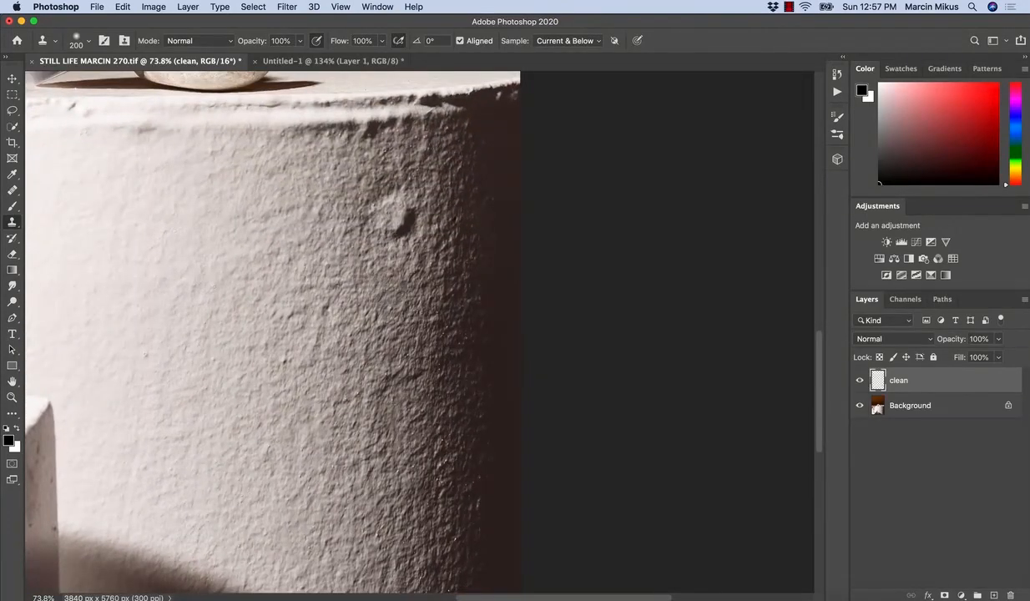
{"action": "key", "text": "bracketright"}
{"action": "key", "text": "bracketright"}
{"action": "key", "text": "bracketright"}
{"action": "key", "text": "bracketright"}
{"action": "key", "text": "bracketright"}
{"action": "mouse_move", "coordinate": [400, 218]}
{"action": "left_mouse_down"}
{"action": "mouse_move", "coordinate": [377, 221]}
{"action": "mouse_move", "coordinate": [380, 208]}
{"action": "mouse_move", "coordinate": [384, 305]}
{"action": "left_mouse_up"}
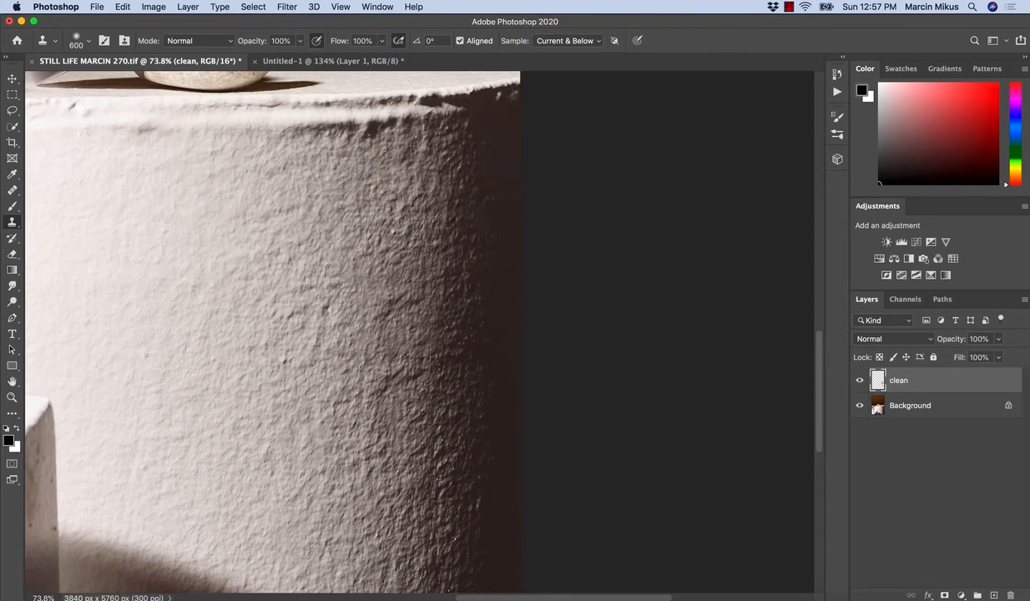
{"action": "key", "text": "super+z"}
Reduce the Clone Stamp to 400 px and clone plaster texture over the large dent below the rim
{"action": "key", "text": "bracketleft"}
{"action": "key", "text": "bracketleft"}
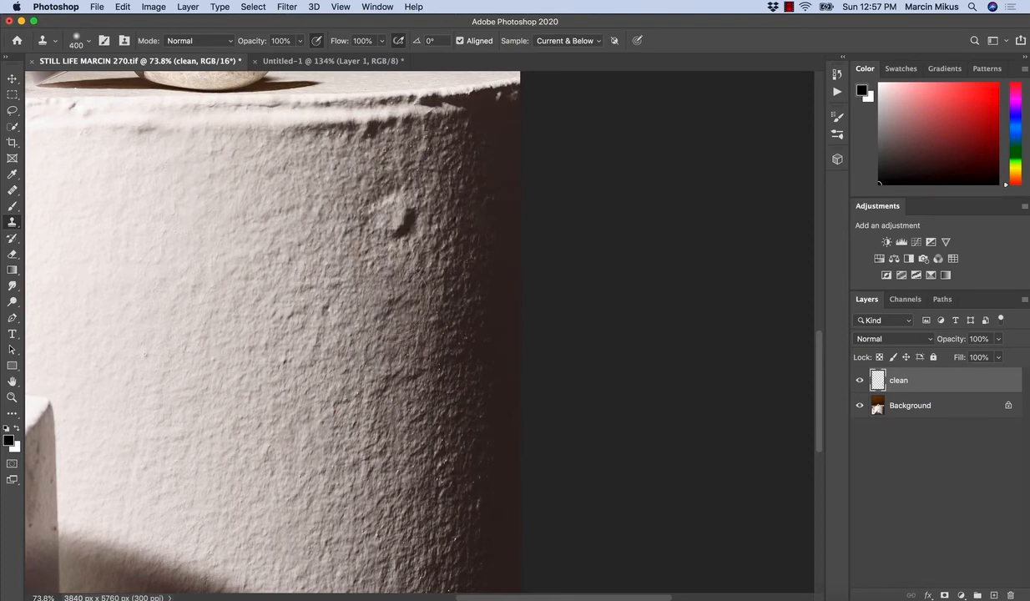
{"action": "mouse_move", "coordinate": [399, 219]}
{"action": "left_mouse_down"}
{"action": "mouse_move", "coordinate": [375, 219]}
{"action": "mouse_move", "coordinate": [380, 208]}
{"action": "mouse_move", "coordinate": [377, 217]}
{"action": "left_mouse_up"}
{"action": "left_click_drag", "start_coordinate": [388, 334], "coordinate": [434, 350]}
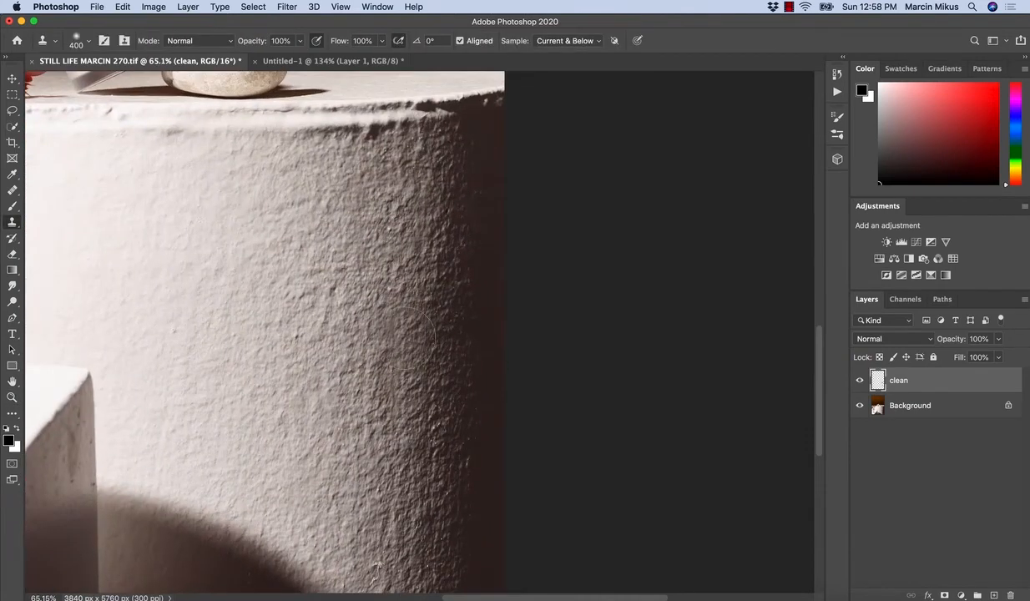
Reduce the Clone Stamp to 125 px and heal bright specks in the cylinder's shadow transition with the Healing Brush at 35 px
{"action": "key", "text": "j"}
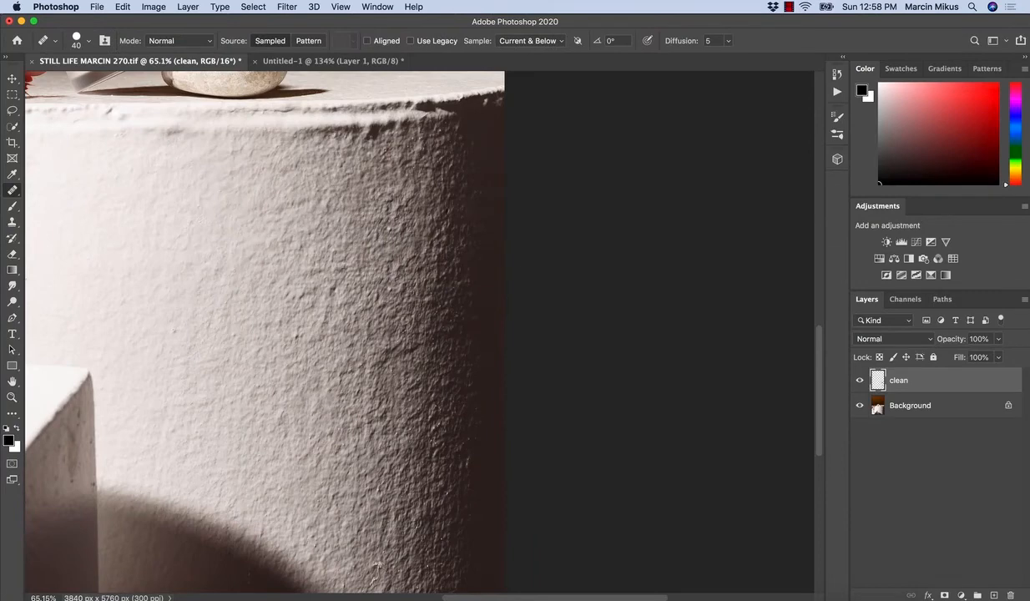
{"action": "left_click_drag", "start_coordinate": [434, 326], "coordinate": [492, 322]}
{"action": "key", "text": "s"}
{"action": "key", "text": "bracketleft"}
{"action": "key", "text": "bracketleft"}
{"action": "key", "text": "bracketleft"}
{"action": "key", "text": "bracketleft"}
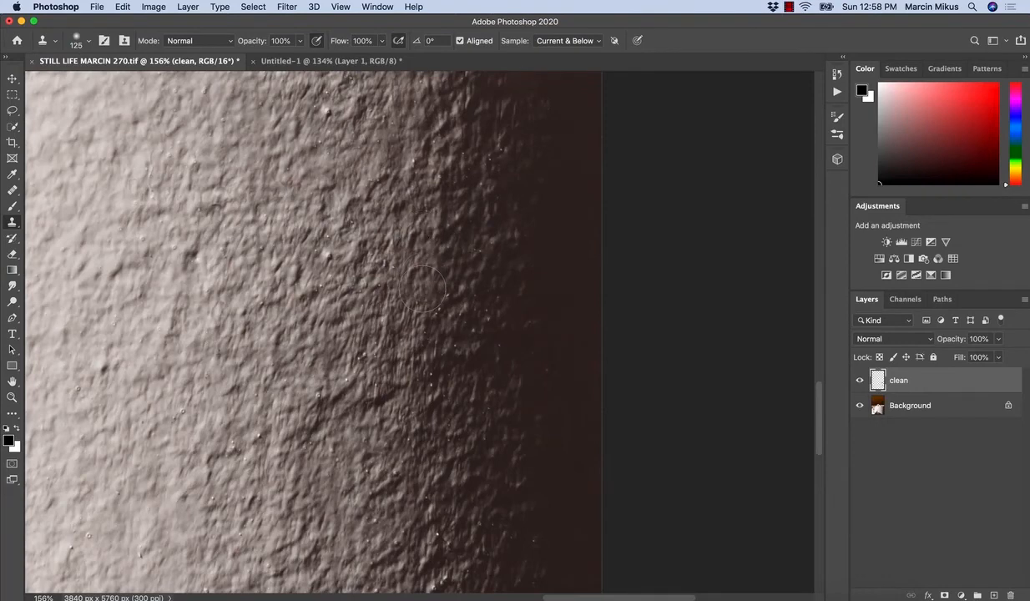
{"action": "key", "text": "j"}
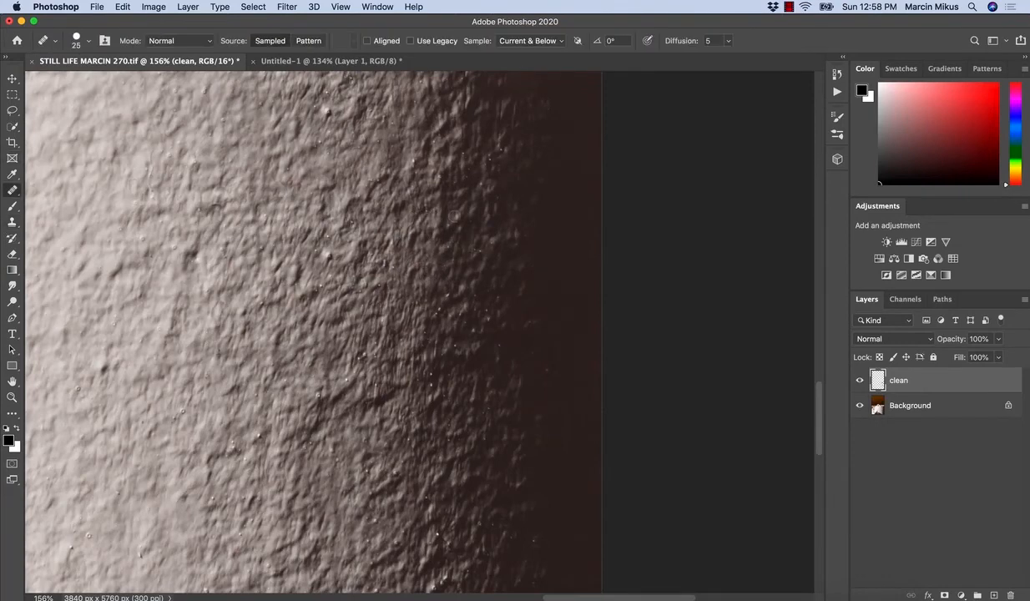
{"action": "key", "text": "bracketright"}
{"action": "left_click_drag", "start_coordinate": [444, 342], "coordinate": [456, 346]}
Clone over the flaw in the shadow transition at 125 px and heal the specks around it with the Healing Brush
{"action": "key", "text": "s"}
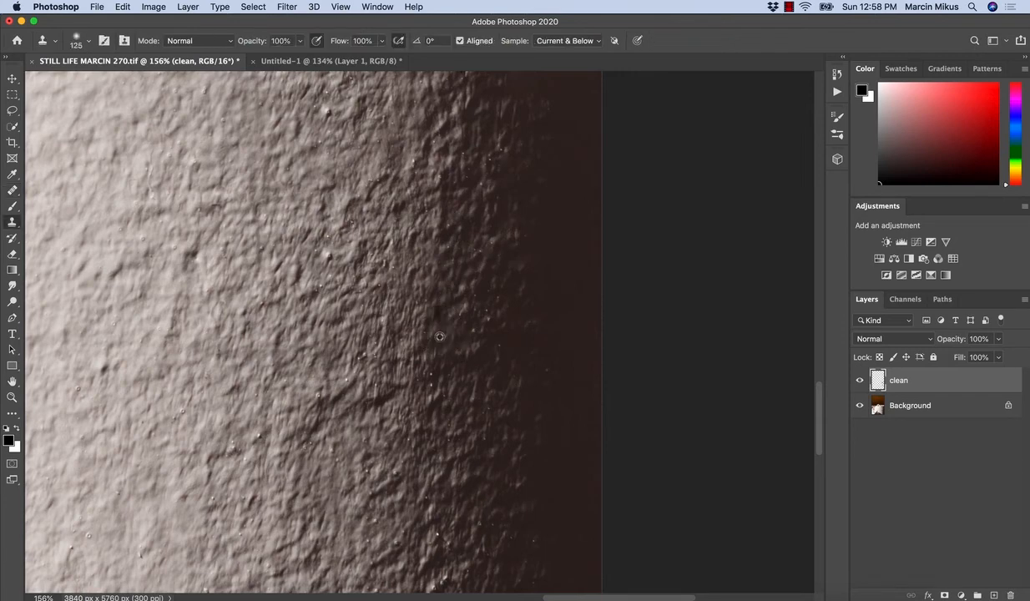
{"action": "left_click", "coordinate": [439, 339], "text": "alt"}
{"action": "mouse_move", "coordinate": [439, 338]}
{"action": "left_mouse_down"}
{"action": "mouse_move", "coordinate": [422, 317]}
{"action": "mouse_move", "coordinate": [447, 343]}
{"action": "left_mouse_up"}
{"action": "key", "text": "j"}
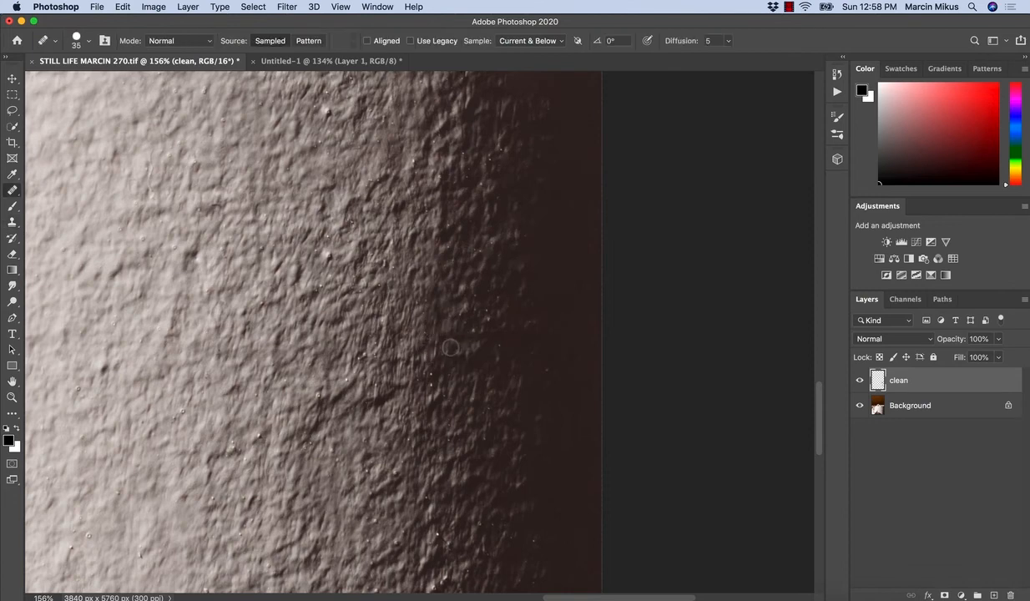
{"action": "left_click_drag", "start_coordinate": [473, 331], "coordinate": [485, 333]}
{"action": "mouse_move", "coordinate": [248, 460]}
{"action": "left_mouse_down"}
{"action": "mouse_move", "coordinate": [297, 409]}
{"action": "mouse_move", "coordinate": [315, 412]}
{"action": "left_mouse_up"}
Heal the bright specks scattered across the lower part of the cylinder and its shadowed side with the 35 px Healing Brush
{"action": "key", "text": "z"}
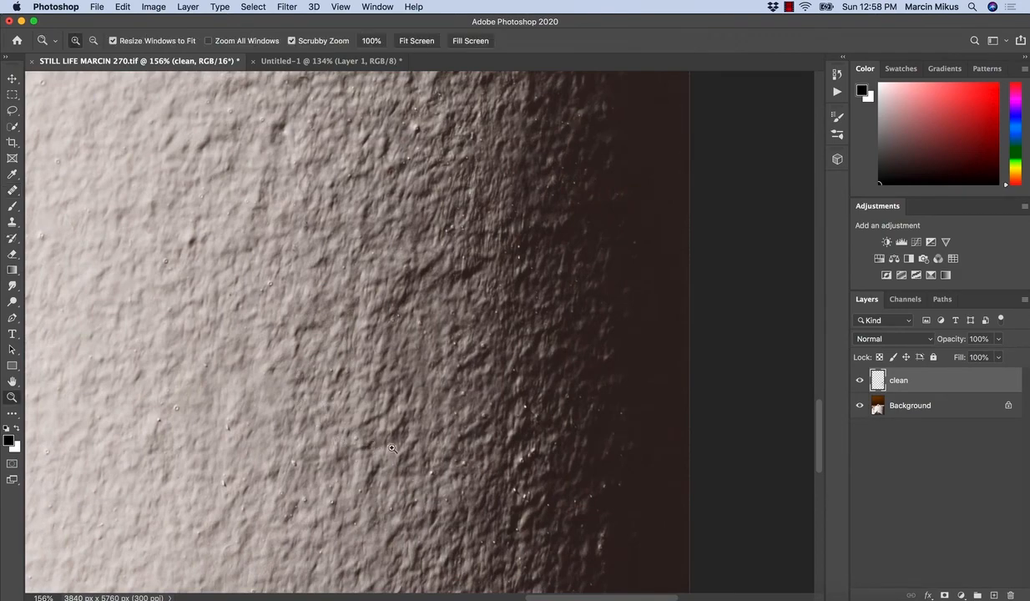
{"action": "left_click_drag", "start_coordinate": [389, 430], "coordinate": [377, 453]}
{"action": "key", "text": "j"}
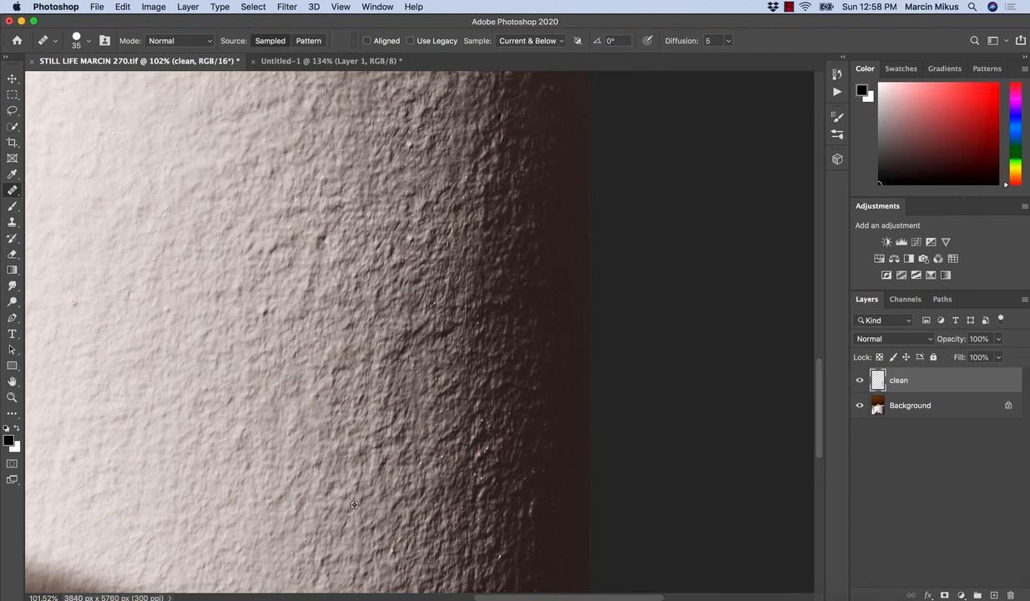
{"action": "mouse_move", "coordinate": [467, 482]}
{"action": "left_mouse_down"}
{"action": "mouse_move", "coordinate": [409, 416]}
{"action": "mouse_move", "coordinate": [437, 421]}
{"action": "left_mouse_up"}
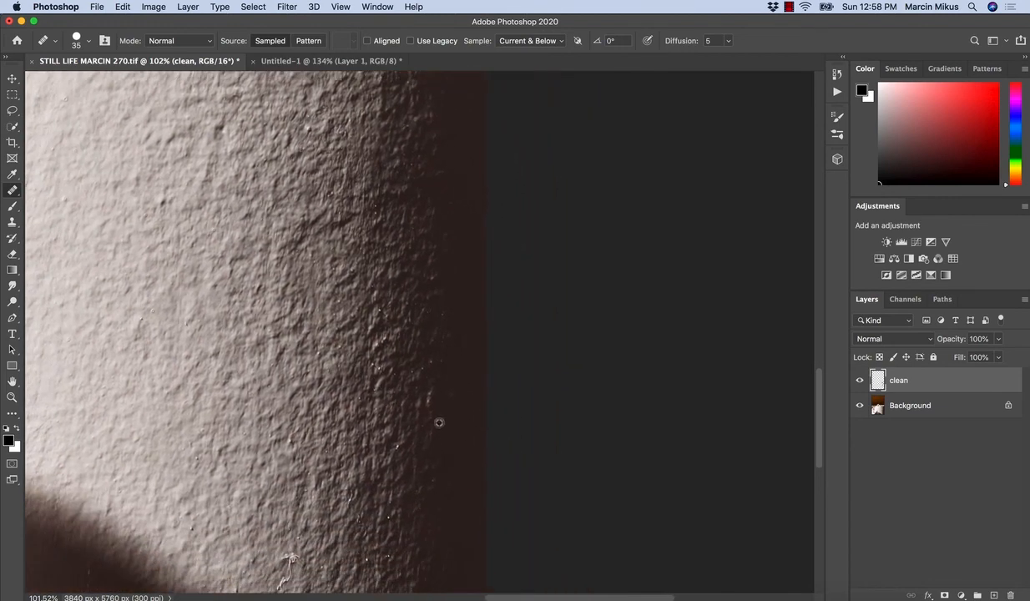
{"action": "left_click", "coordinate": [407, 377]}
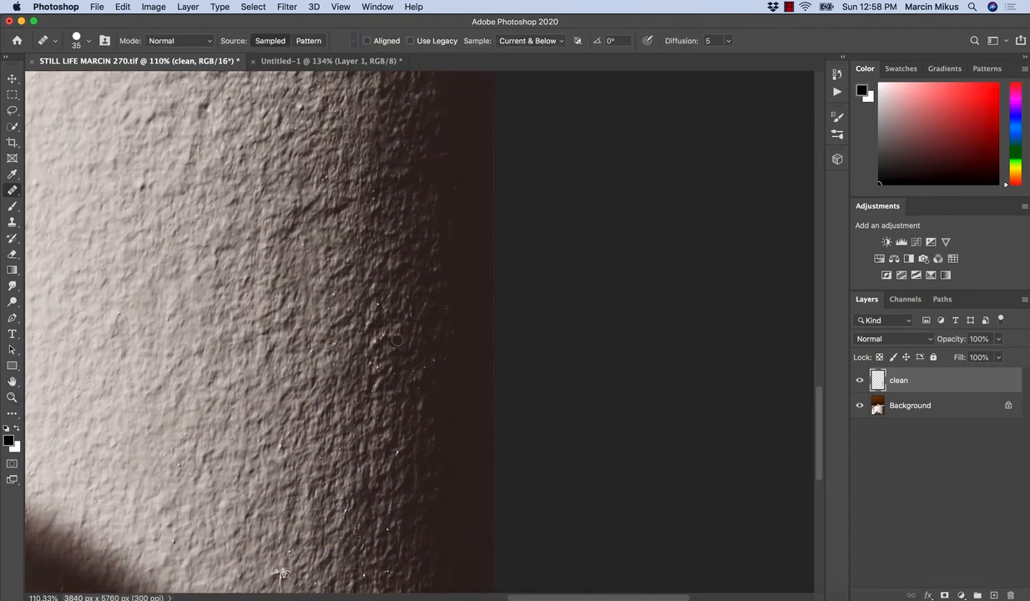
{"action": "left_click", "coordinate": [383, 310]}
{"action": "left_click", "coordinate": [373, 301]}
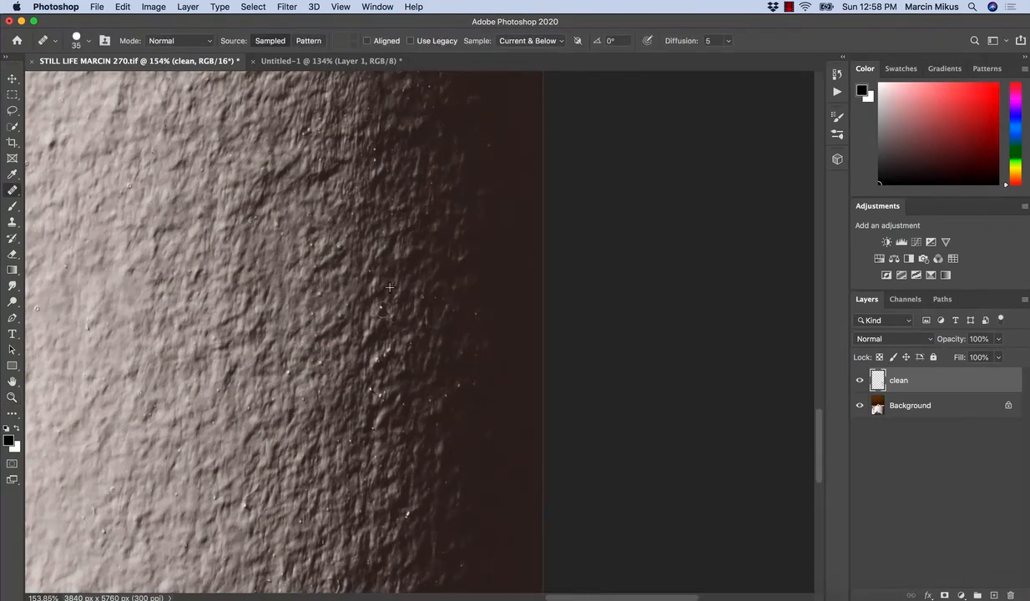
{"action": "left_click", "coordinate": [380, 305]}
{"action": "left_click", "coordinate": [382, 392]}
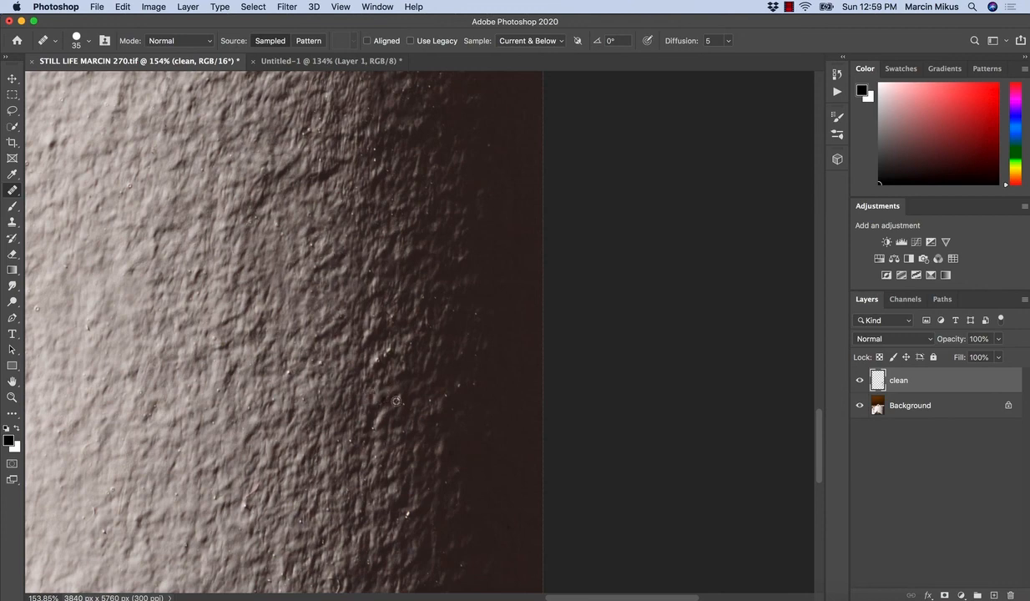
{"action": "left_click", "coordinate": [414, 388]}
{"action": "left_click", "coordinate": [484, 361]}
Retouch the small specks in the plaster just below the cylinder's rim, finishing with the 35 px Healing Brush
{"action": "scroll", "coordinate": [448, 381], "scroll_direction": "up", "scroll_amount": 3}
{"action": "scroll", "coordinate": [449, 380], "scroll_direction": "left", "scroll_amount": 2}
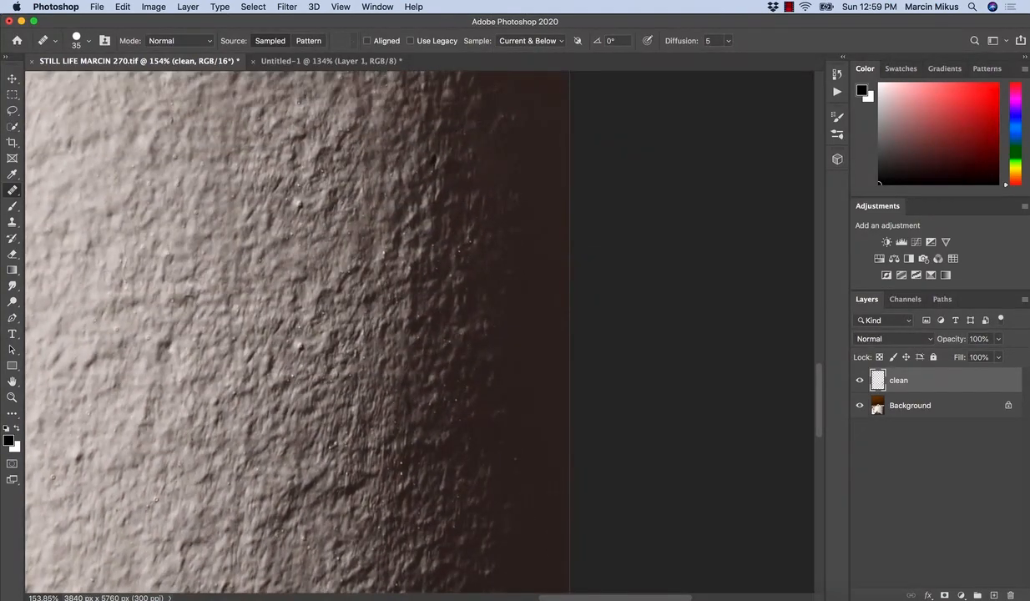
{"action": "key", "text": "s"}
{"action": "scroll", "coordinate": [376, 234], "scroll_direction": "up", "scroll_amount": 5}
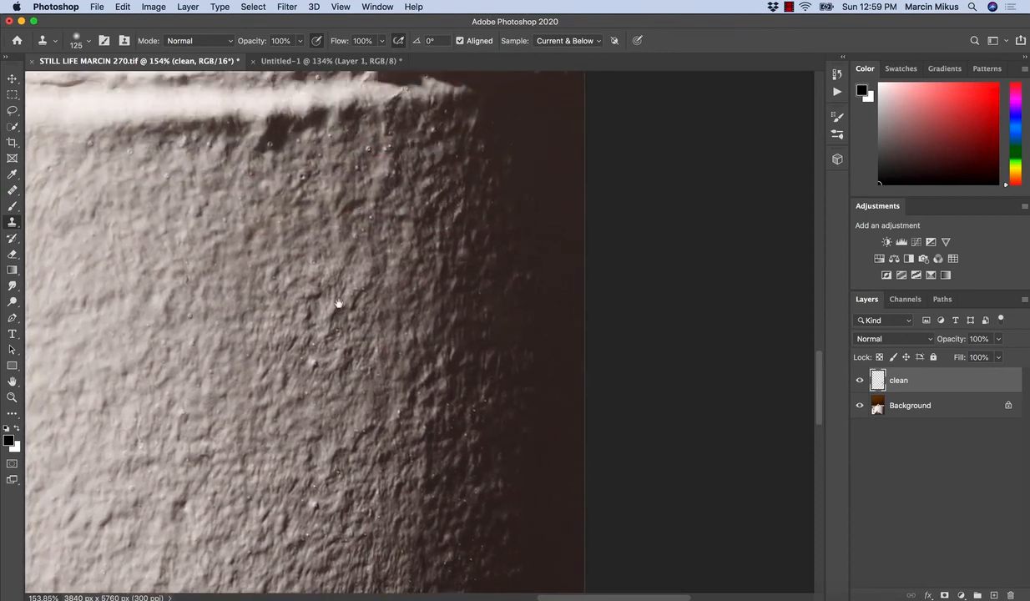
{"action": "left_click", "coordinate": [307, 226]}
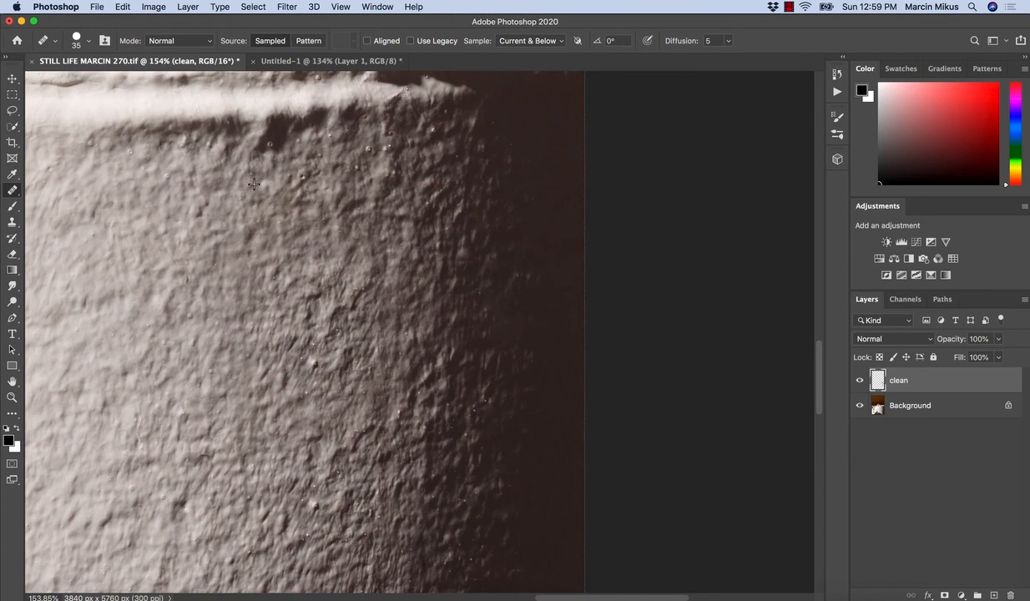
{"action": "left_click", "coordinate": [269, 140]}
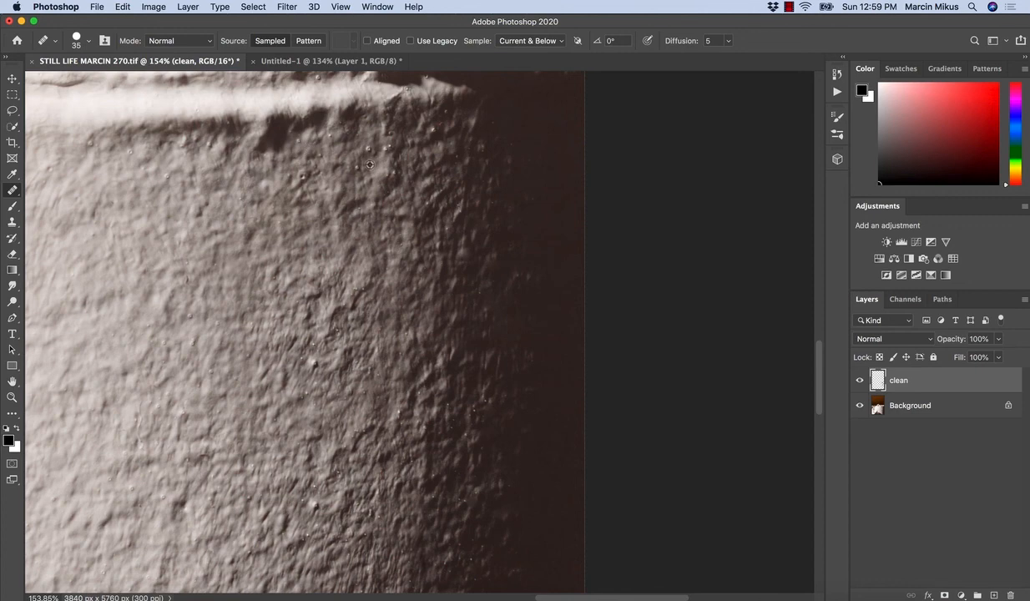